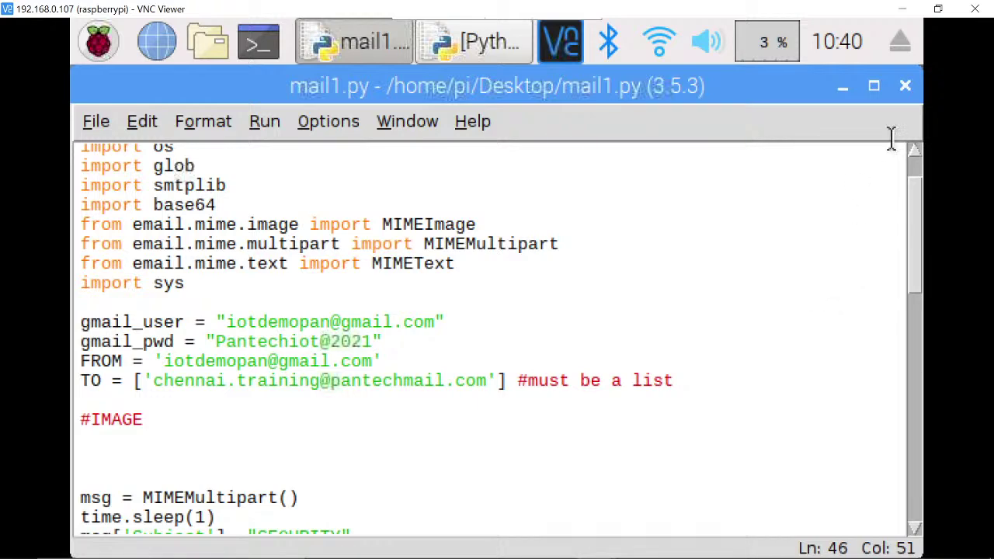
Close the mail1.py script and return to the Raspberry Pi desktop
click(906, 87)
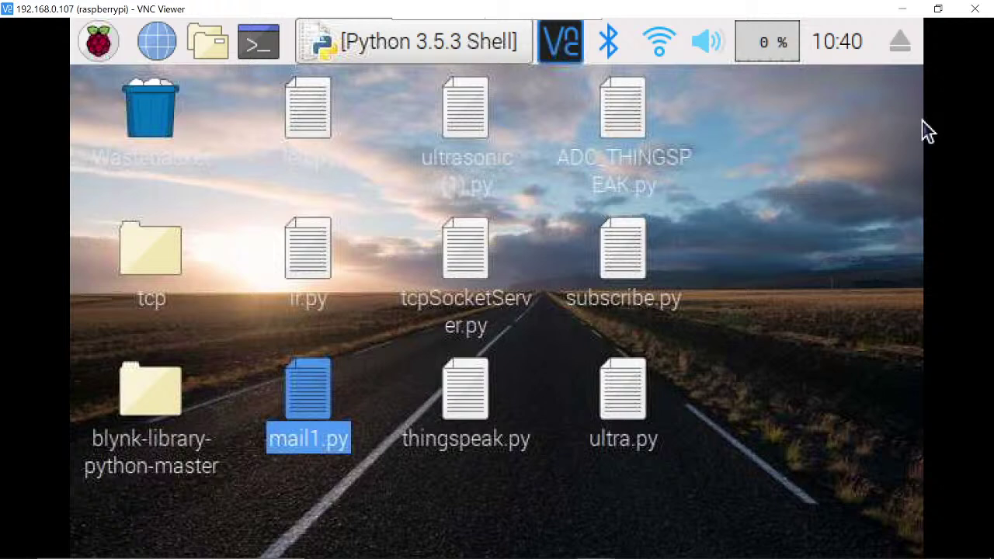
click(857, 241)
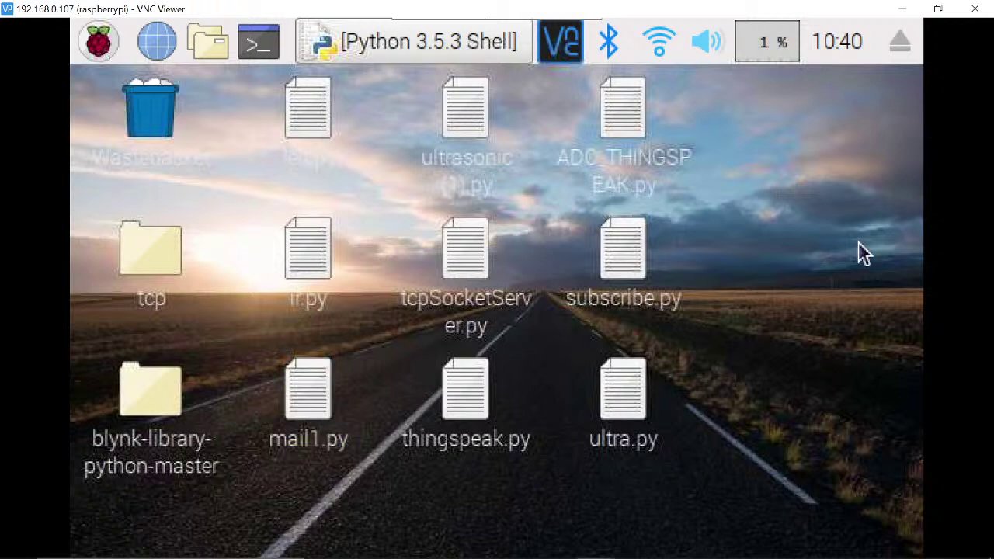
click(335, 94)
click(468, 117)
click(459, 209)
click(321, 241)
click(285, 362)
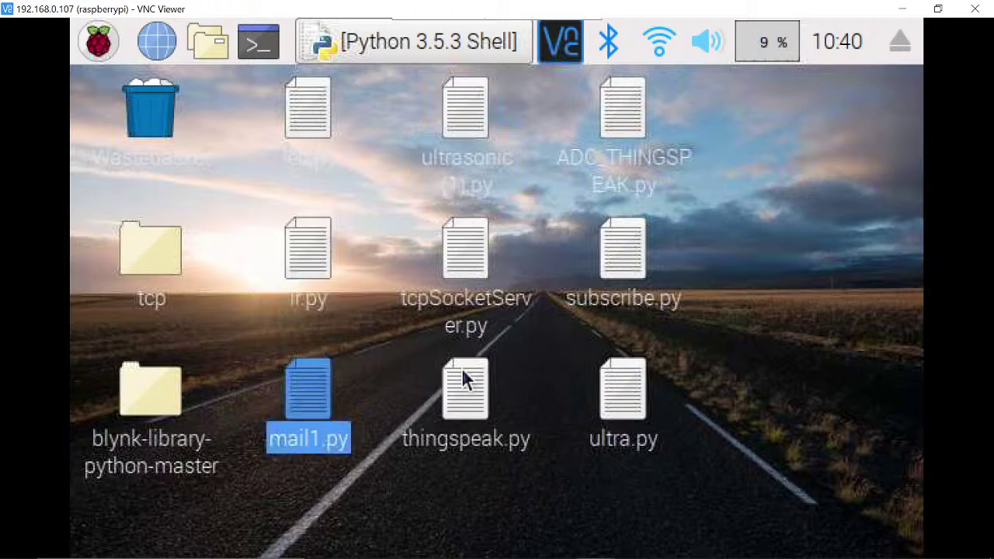
Open subscribe.py from the desktop in Python 3 (IDLE) and highlight the topic "1234" in its client.subscribe call
click(602, 278)
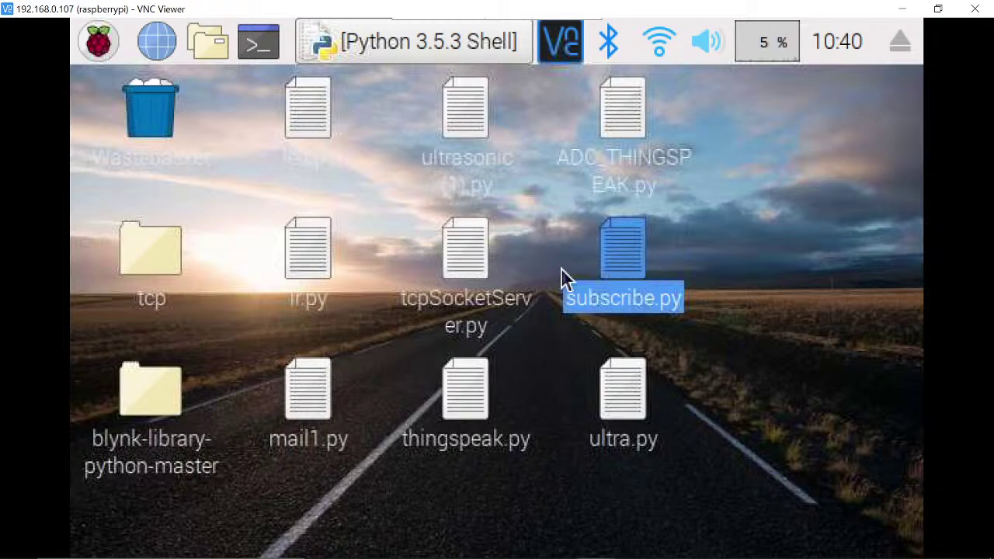
right_click(623, 247)
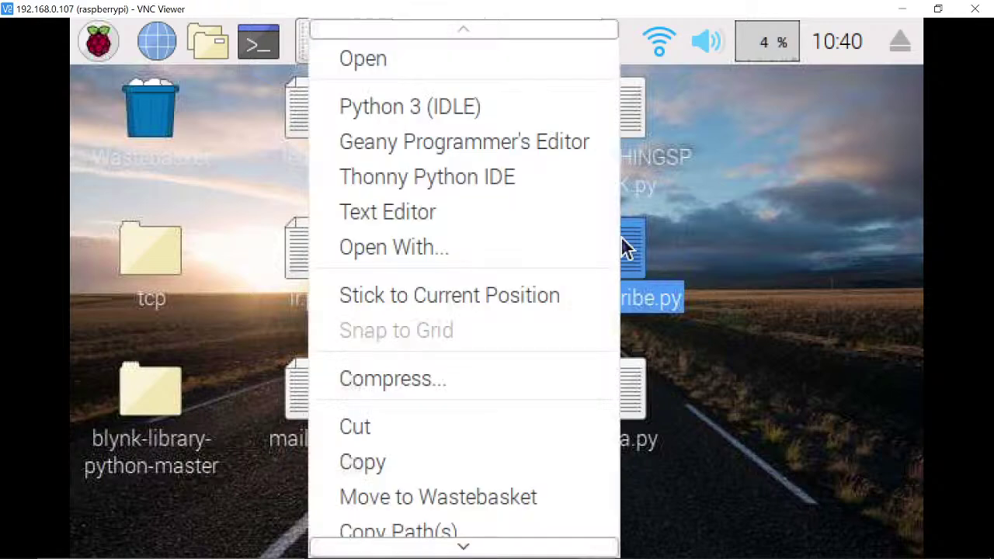
click(528, 105)
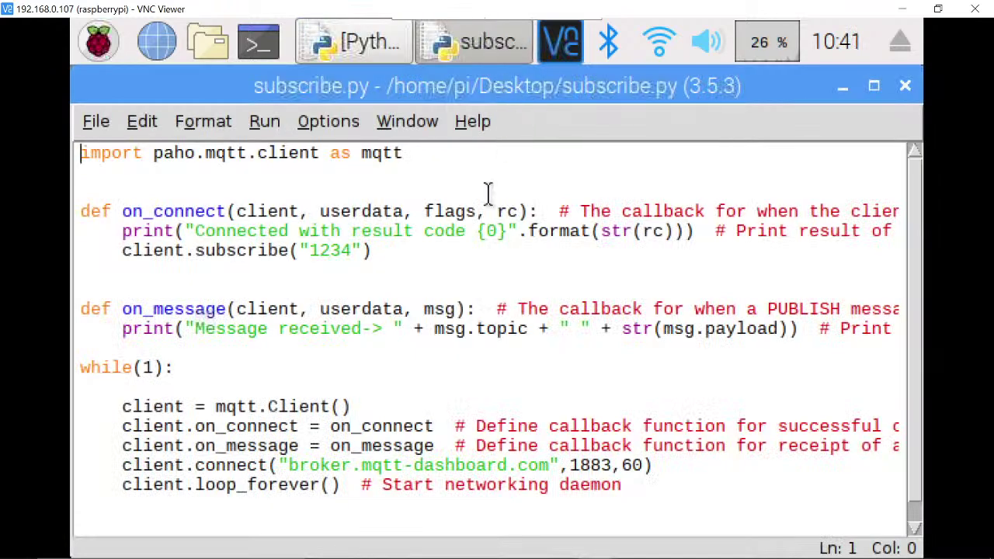
click(476, 254)
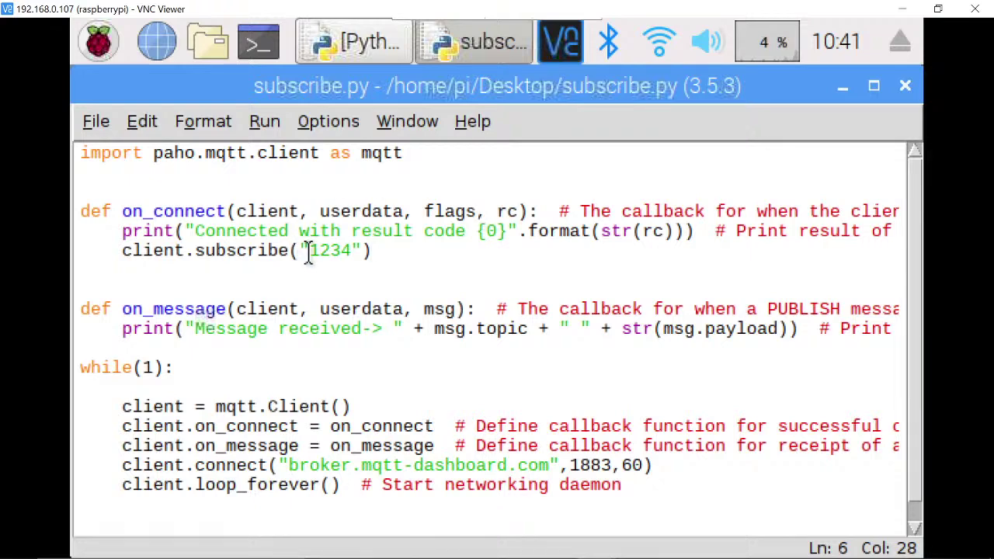
drag(304, 253, 353, 252)
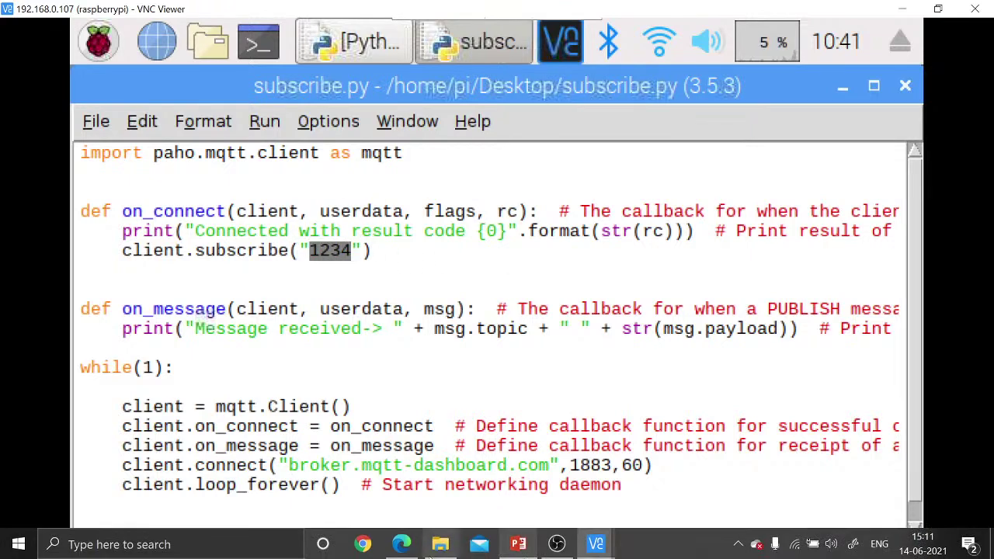
click(440, 545)
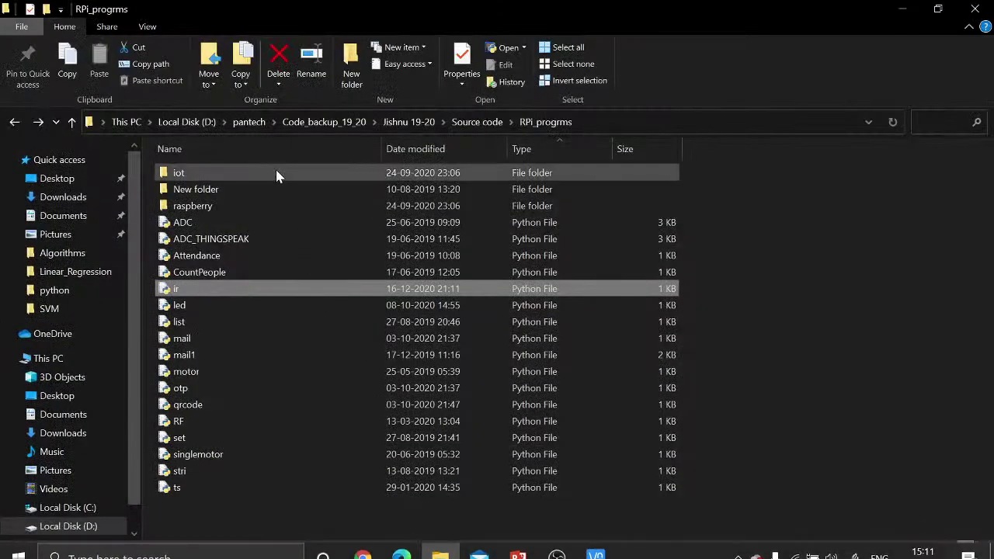
double_click(253, 206)
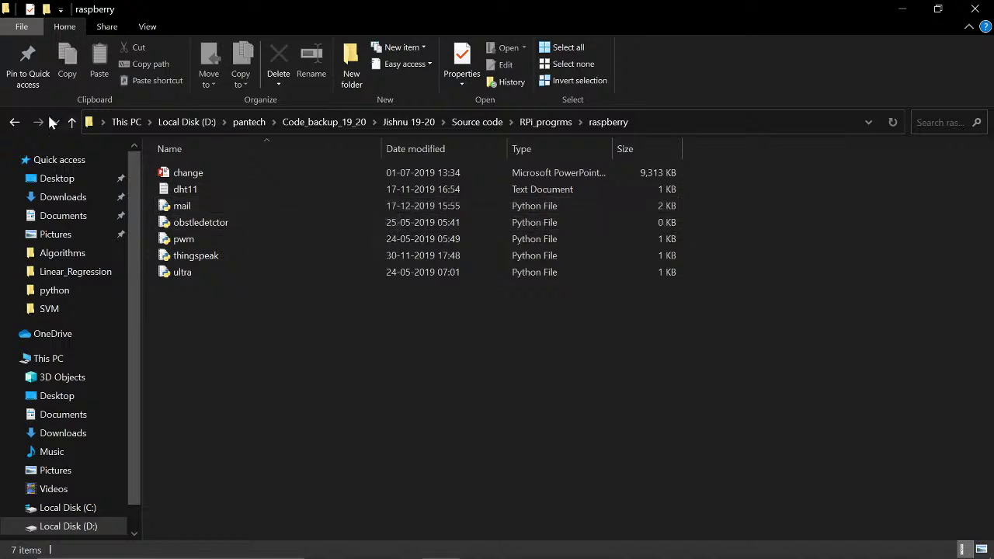
click(14, 126)
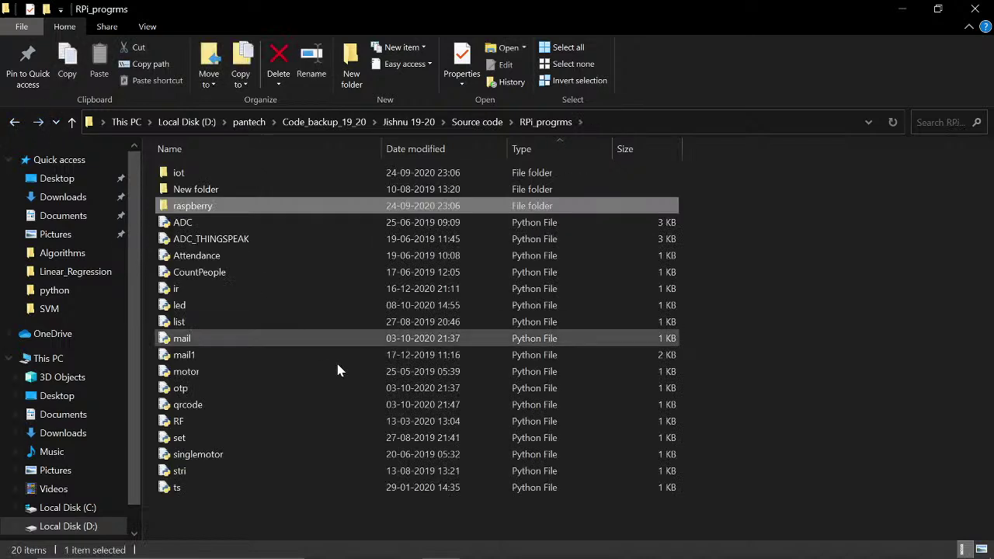
Open a new File Explorer window and browse to D:\pantech\pantech2020\iot\webinar material\mqtt
key(super+e)
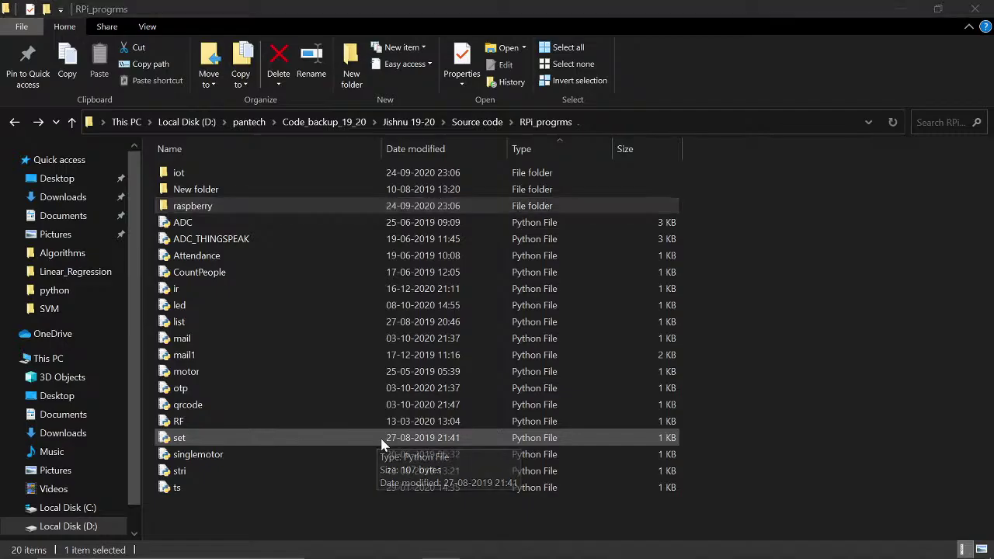
scroll(9, 385, down, 1)
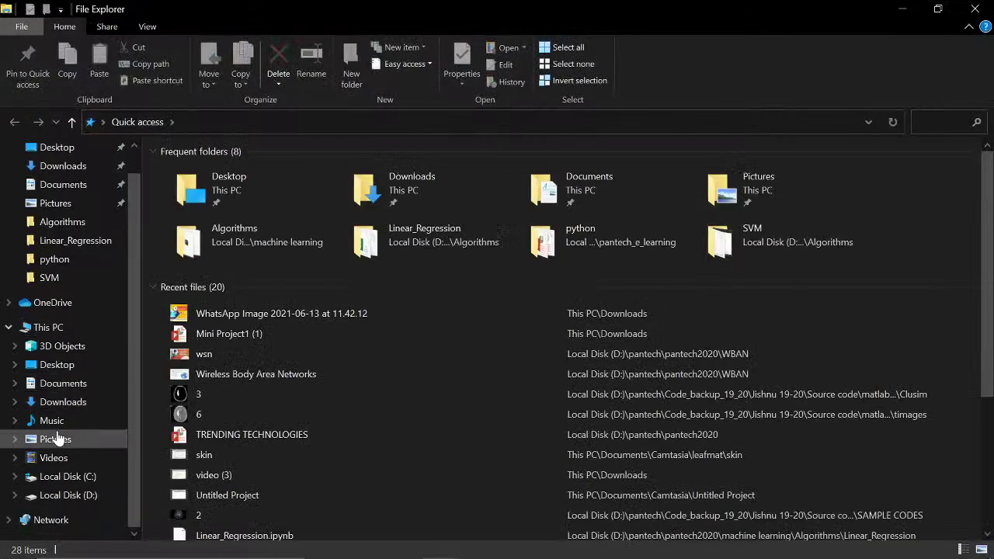
click(74, 495)
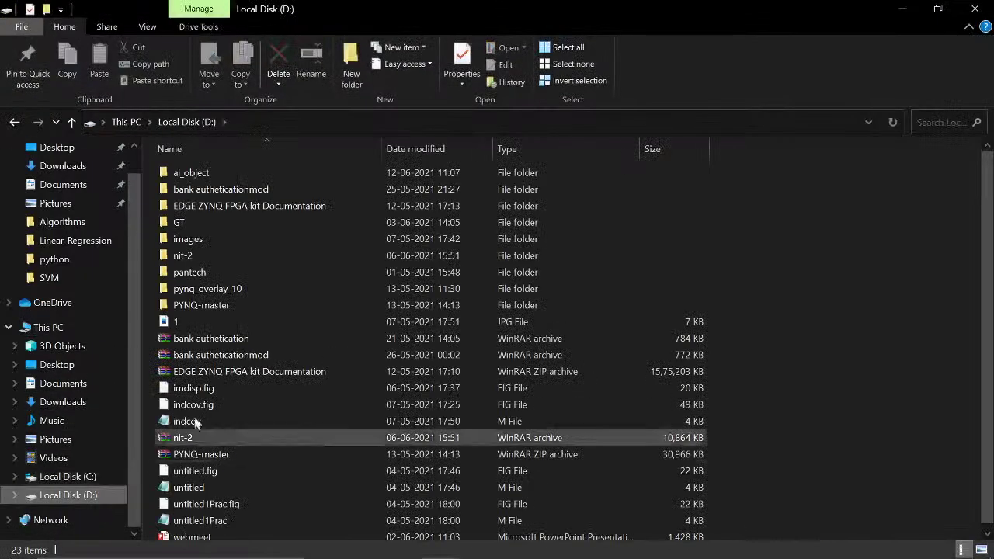
double_click(306, 273)
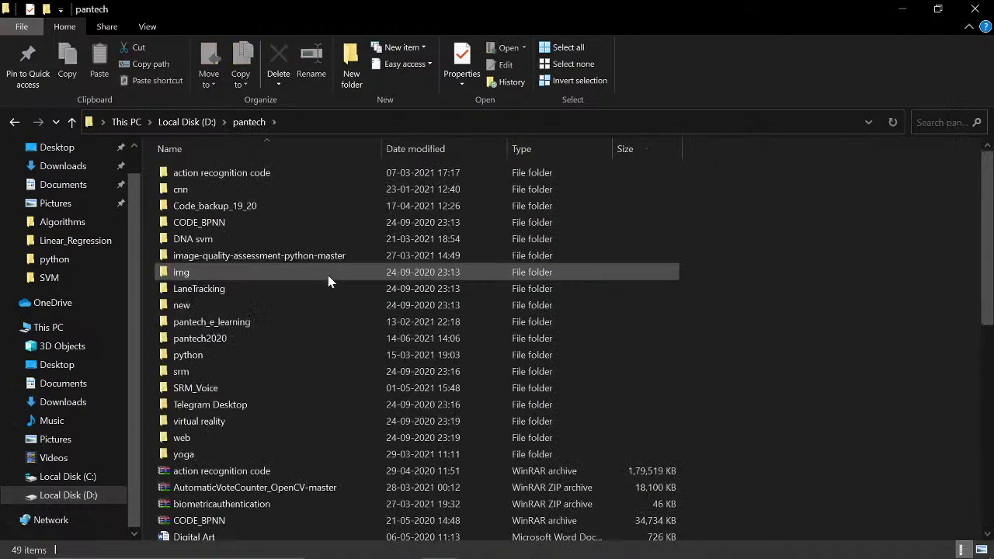
double_click(288, 338)
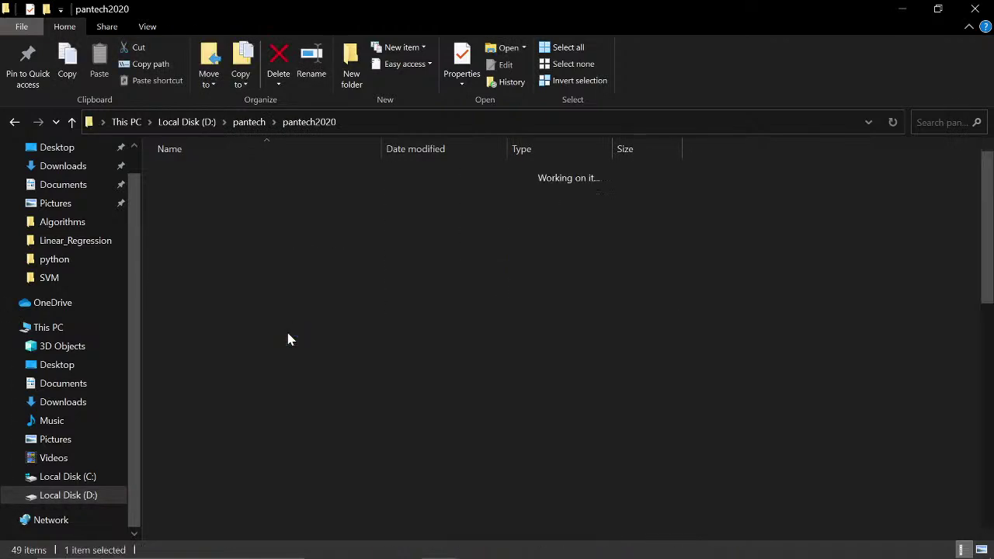
double_click(271, 407)
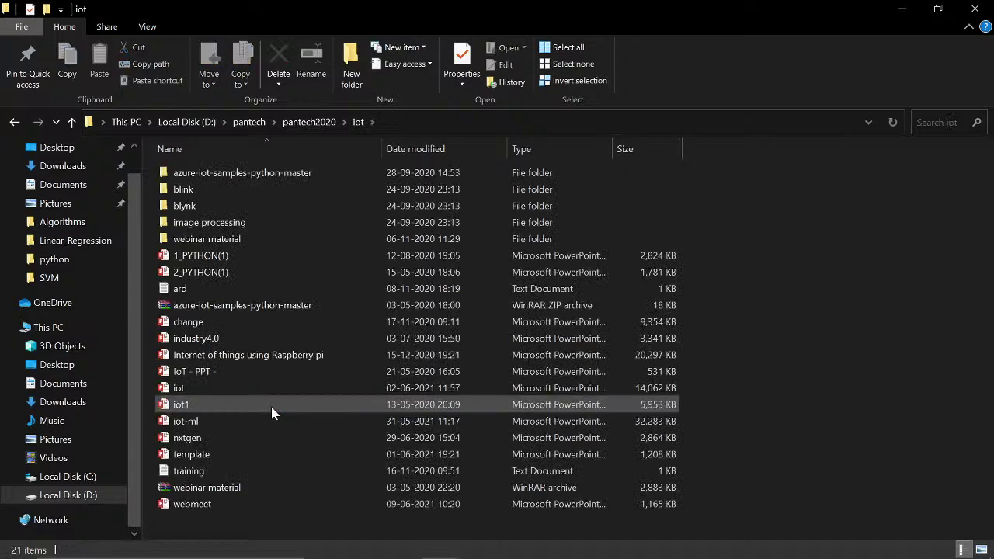
double_click(264, 243)
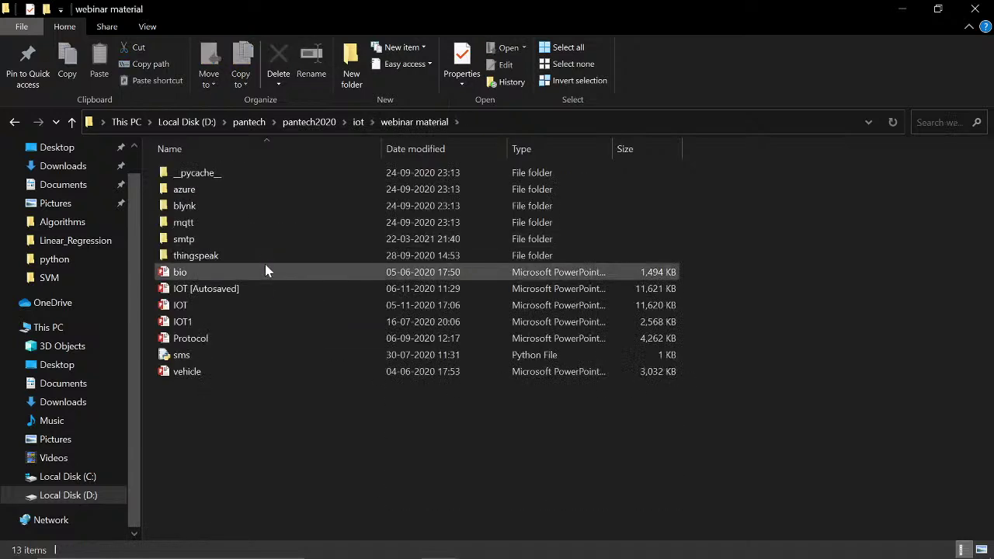
double_click(252, 221)
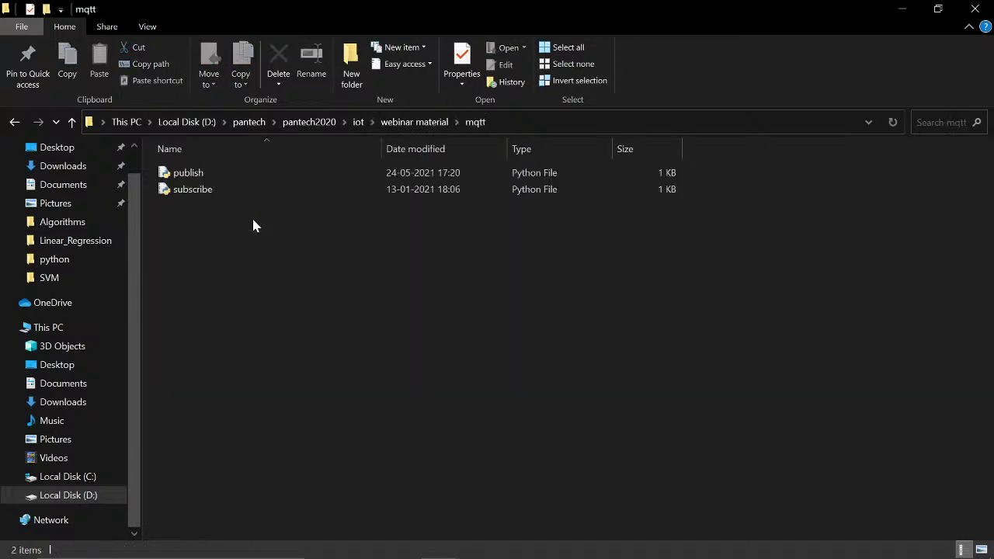
Open the publish Python file from the mqtt folder for editing in IDLE
click(227, 173)
right_click(228, 171)
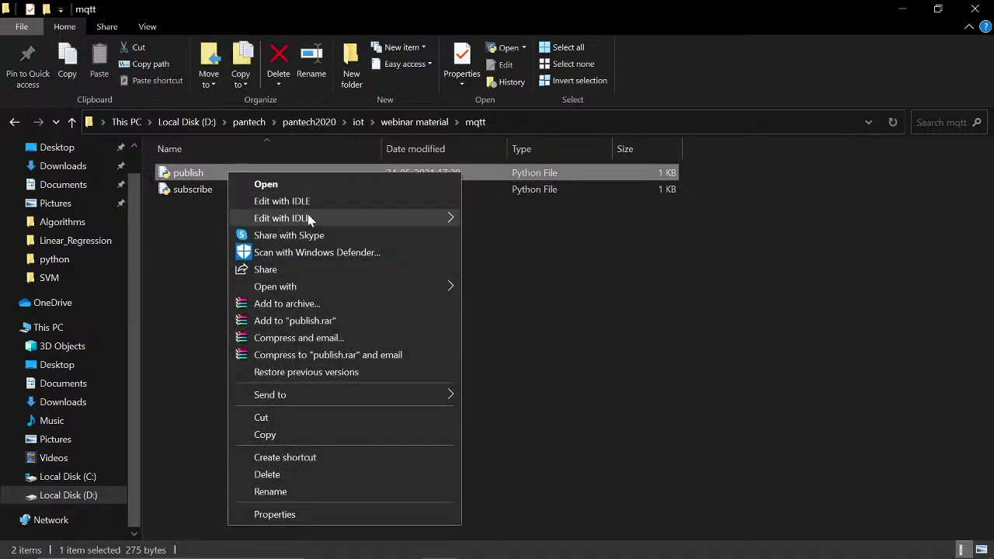
mouse_move(352, 218)
click(546, 225)
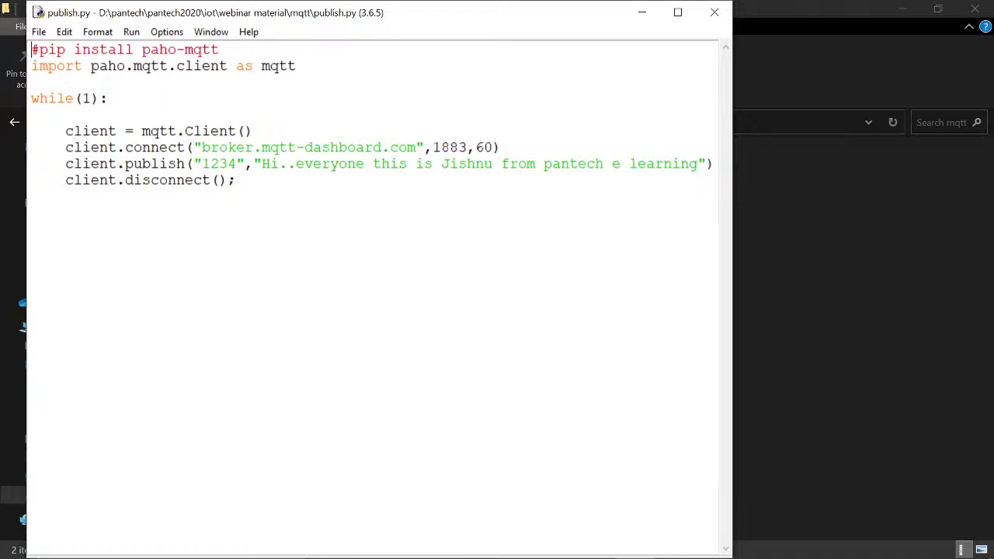
Switch to Microsoft Edge and load the Google home page in a new tab
mouse_move(518, 543)
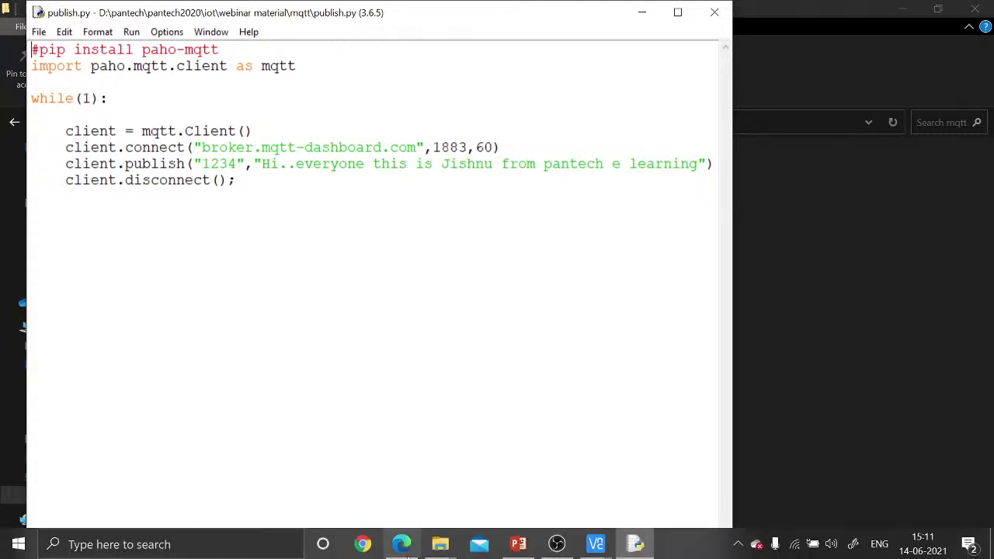
mouse_move(401, 548)
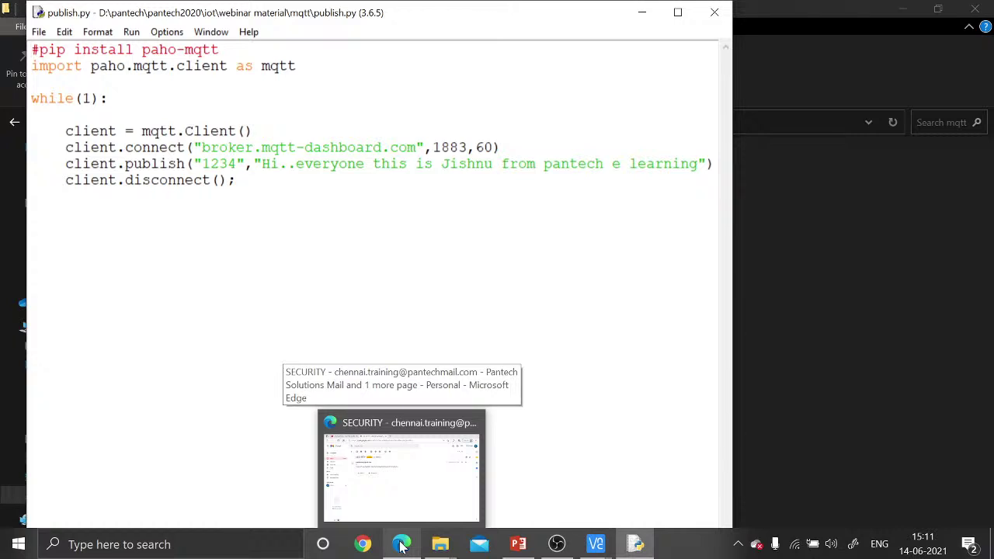
click(401, 546)
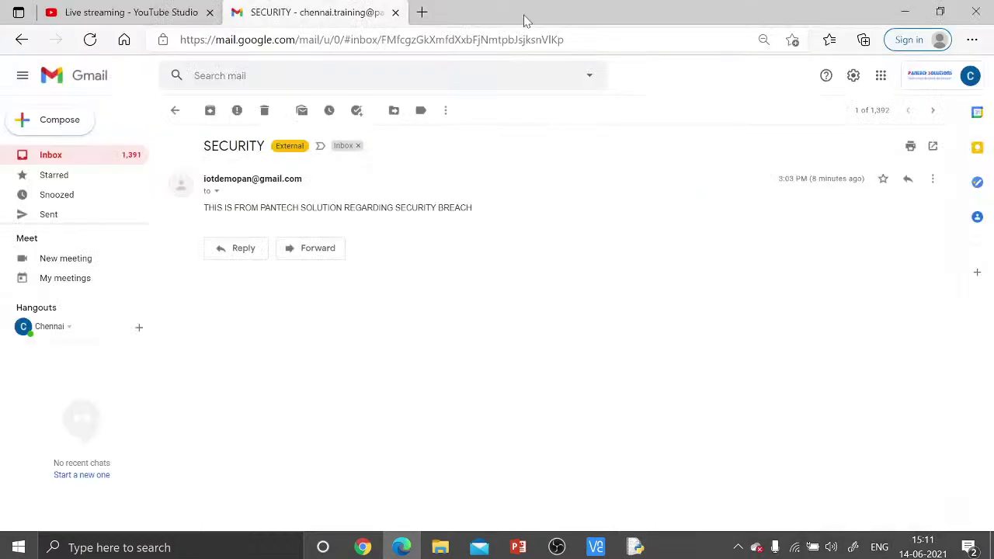
click(427, 15)
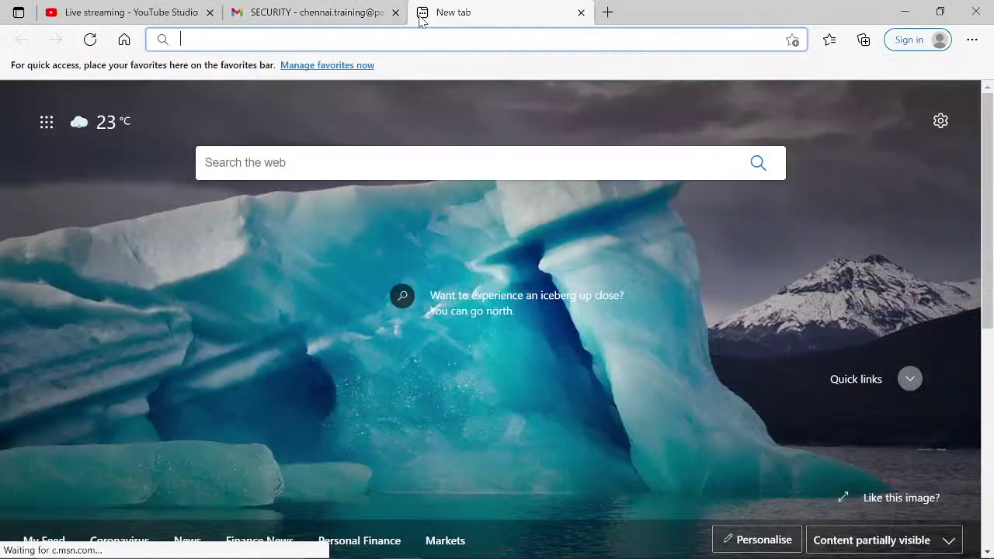
text(go)
key(Return)
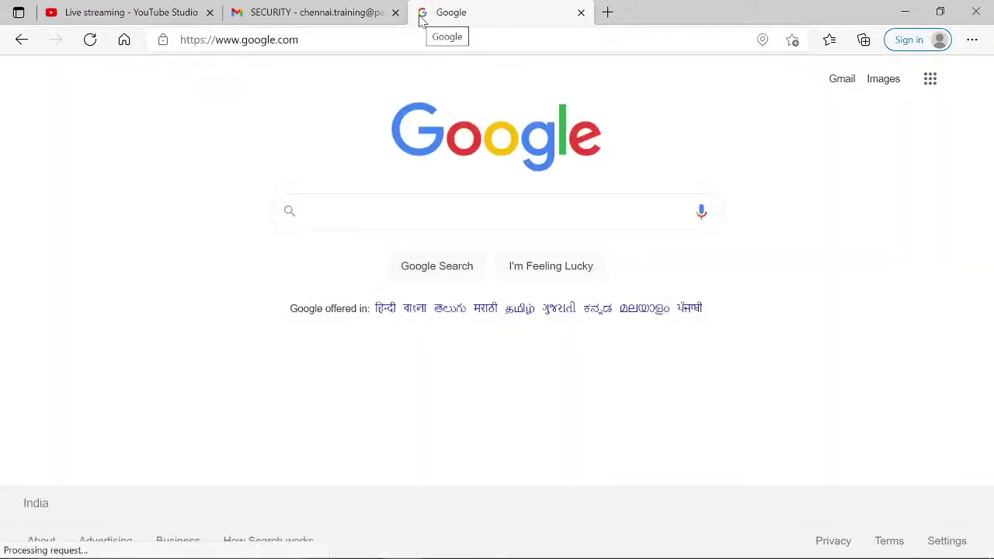
Search Google for "mymqtt app" and view the MyMQTT listing on Google Play with its screenshots
text(my)
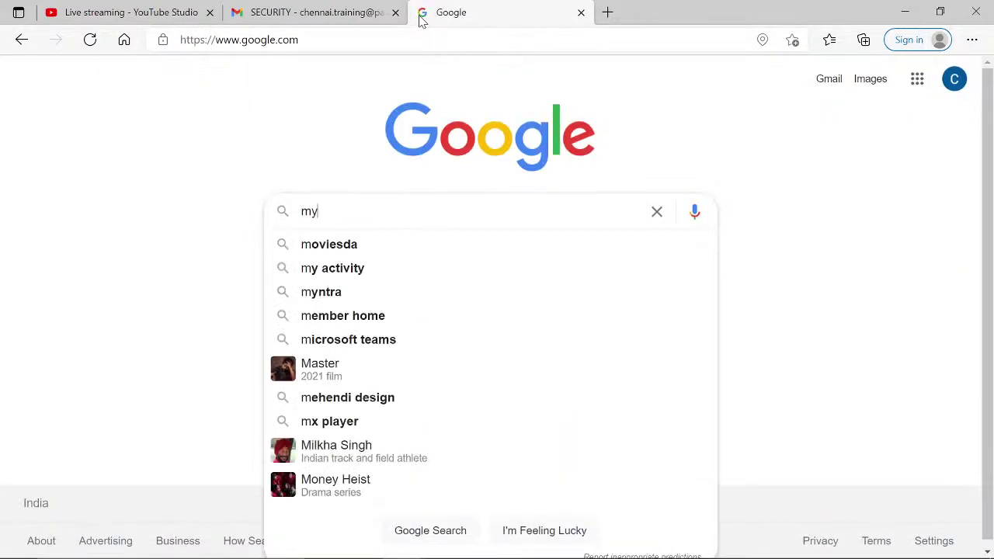
text(mqtt)
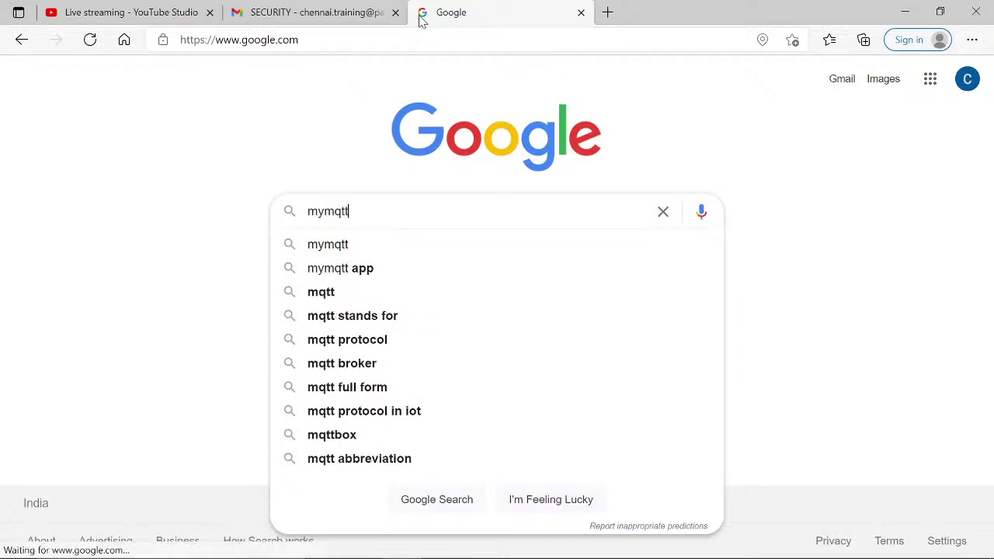
key(Down)
key(Down)
key(Return)
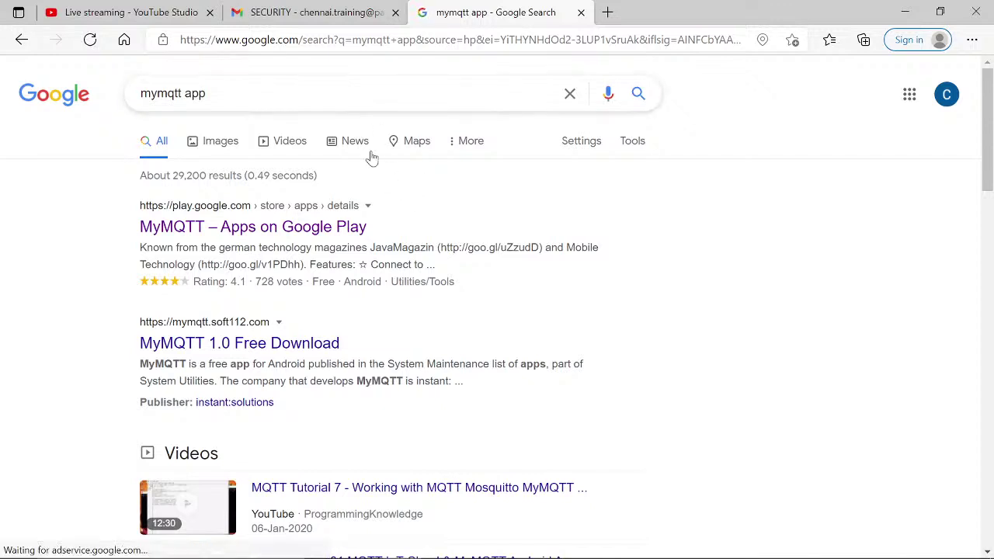
click(227, 226)
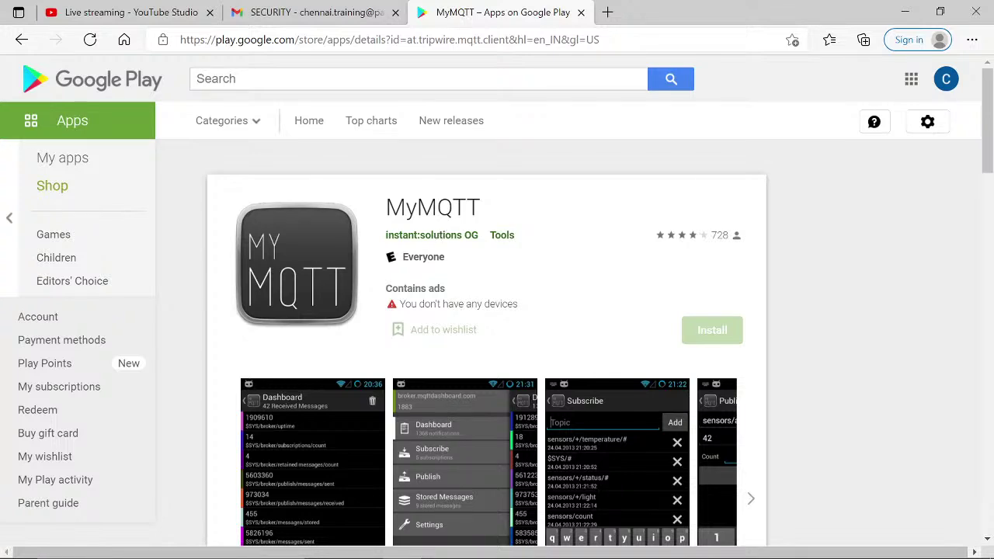
scroll(458, 242, down, 2)
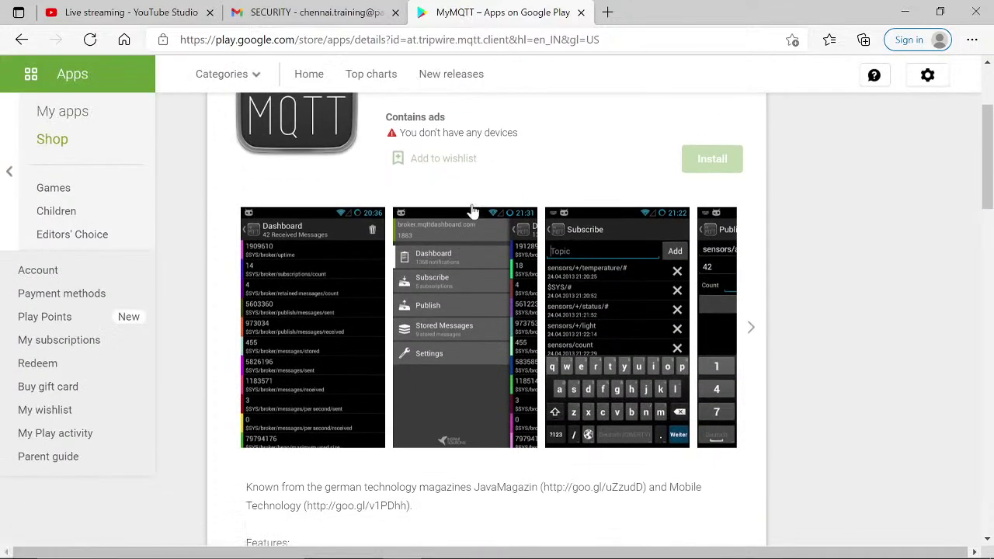
Switch back to subscribe.py in the VNC Viewer session and highlight the topic in the client.subscribe call
click(365, 10)
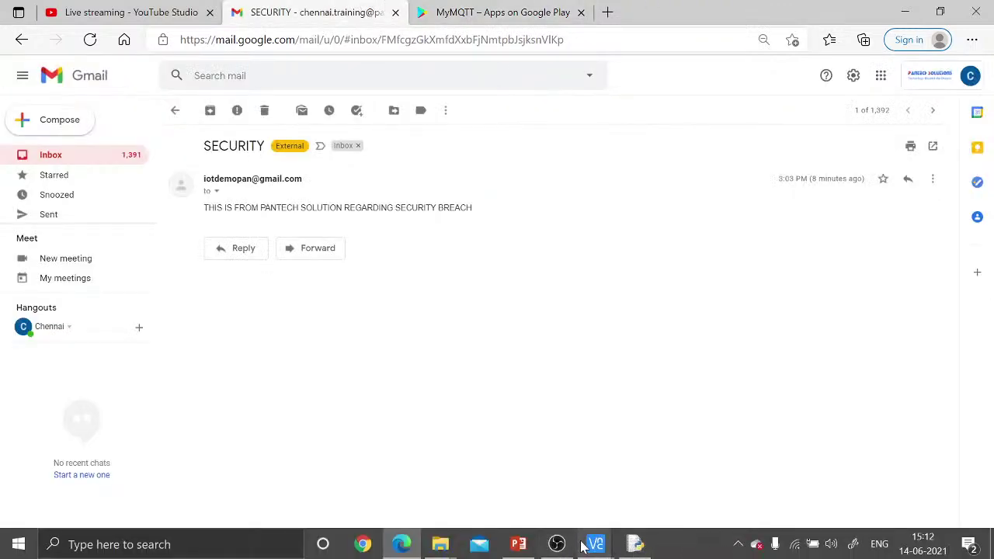
mouse_move(596, 547)
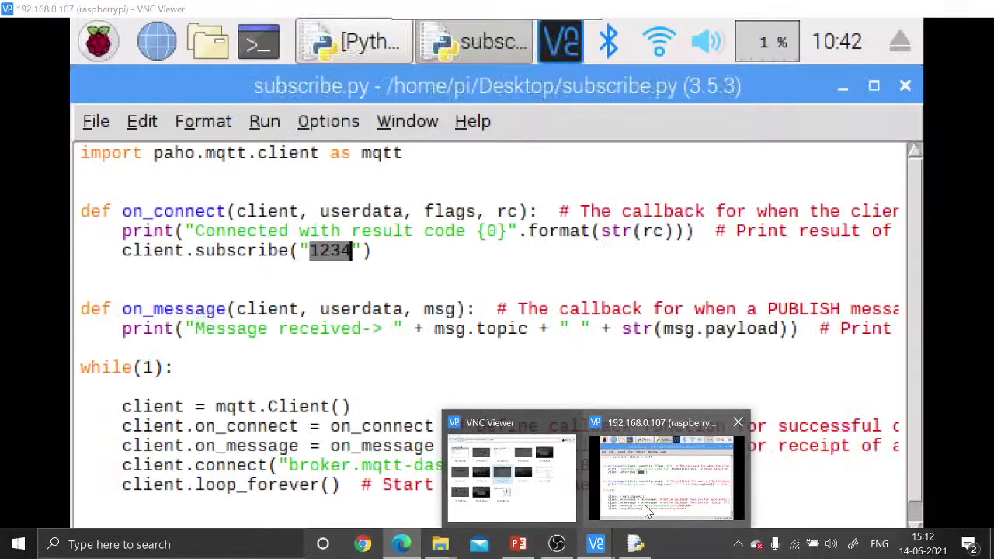
click(631, 505)
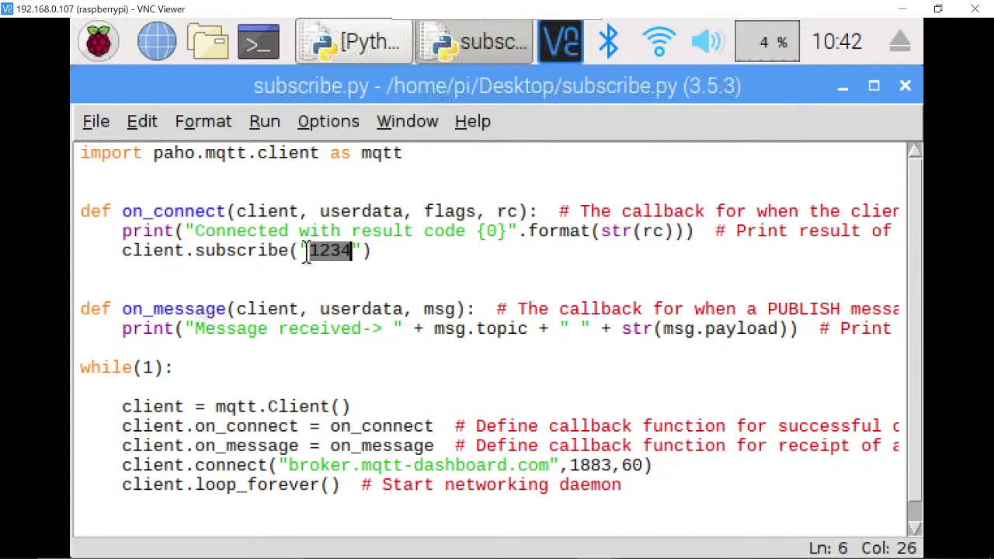
drag(307, 252, 354, 251)
click(443, 277)
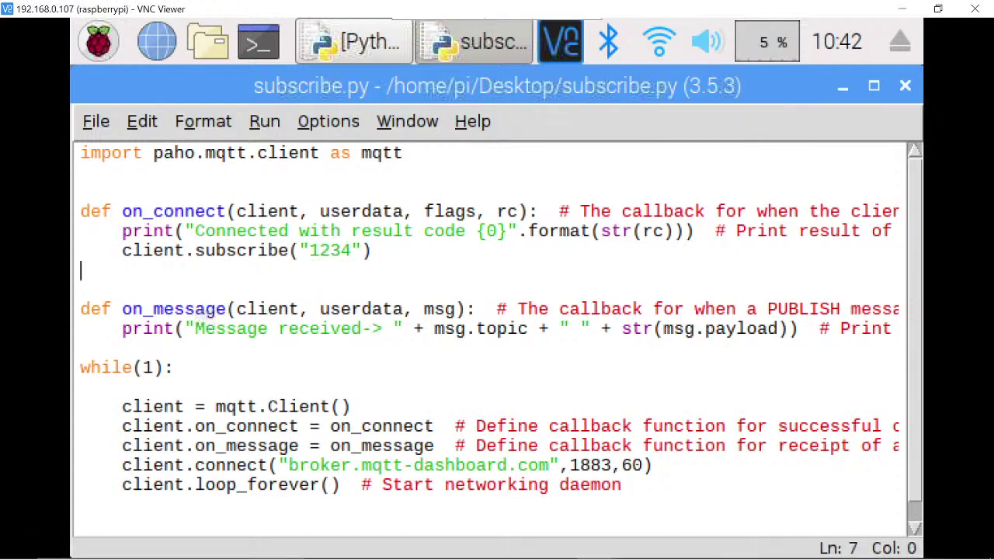
Switch to publish.py on the PC, highlight the topic in its client.publish call, and run the script
mouse_move(455, 548)
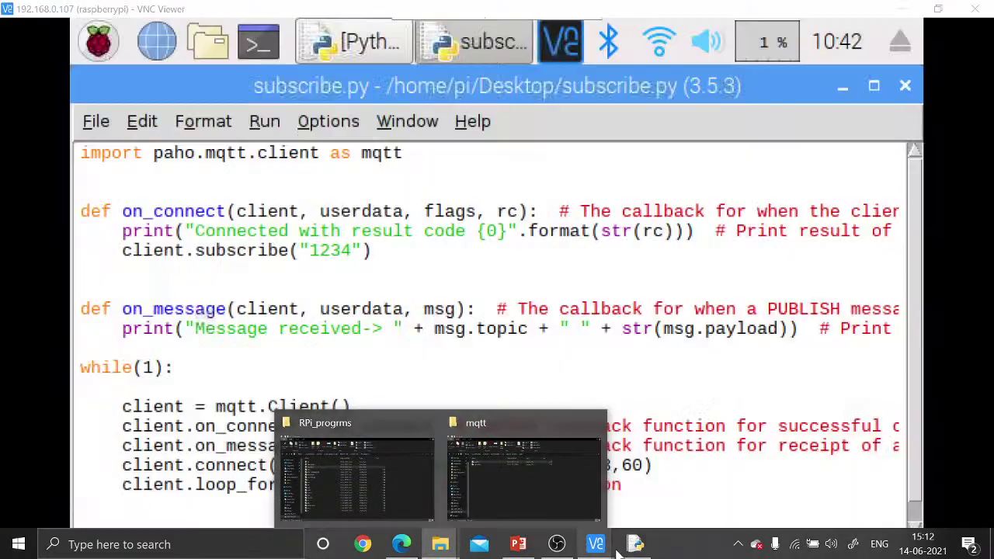
click(635, 546)
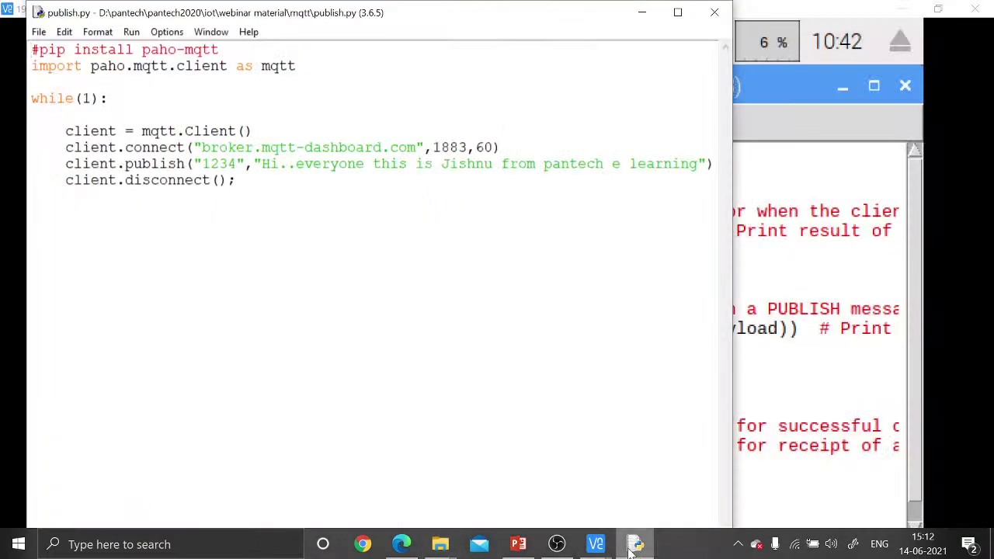
drag(202, 164, 238, 164)
click(39, 213)
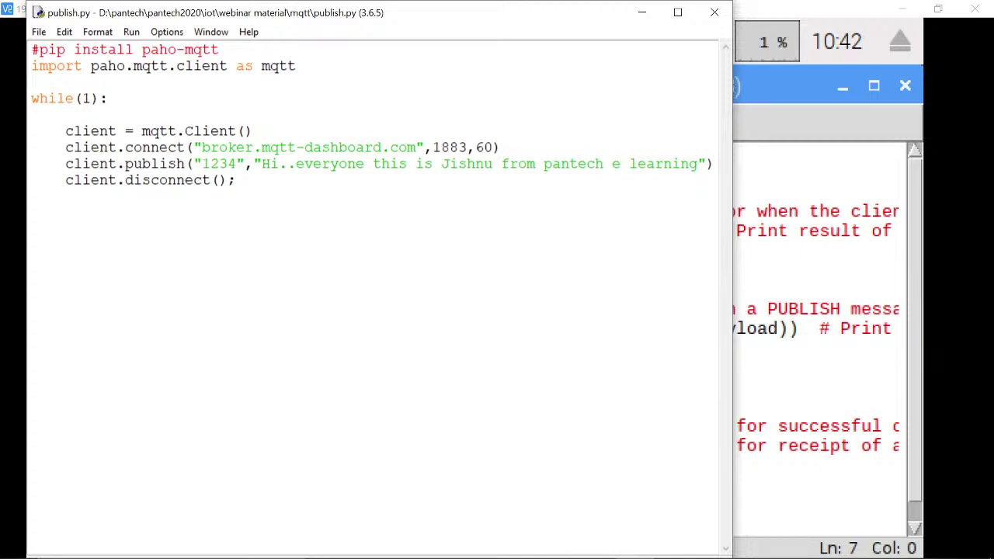
click(131, 32)
click(155, 80)
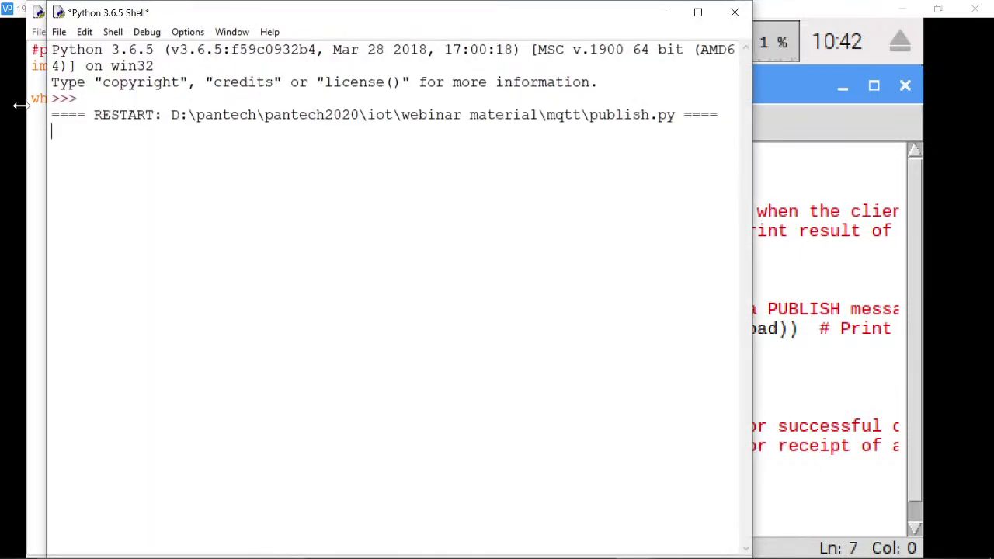
Run subscribe.py in the VNC Viewer session, and close its Python shell, killing the running program
click(817, 481)
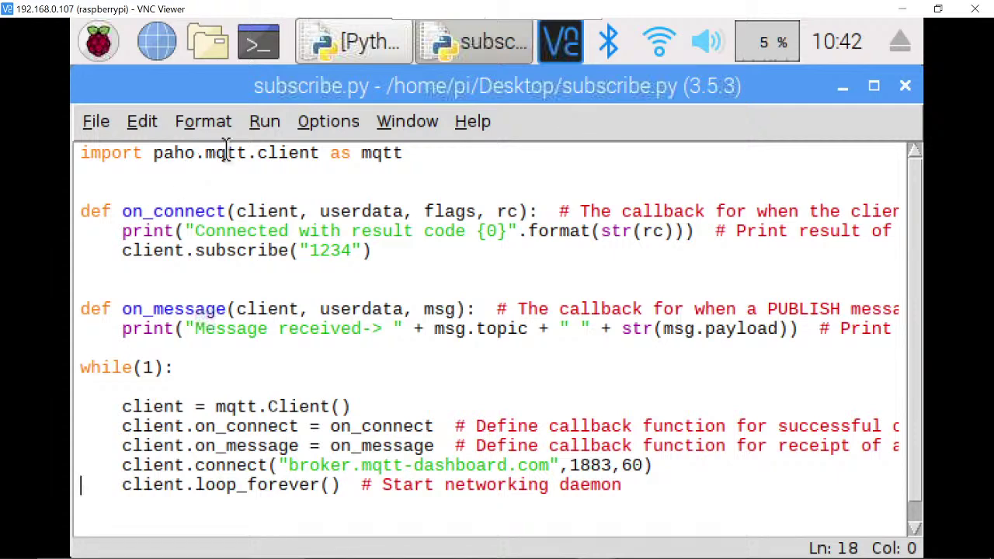
click(264, 122)
click(291, 219)
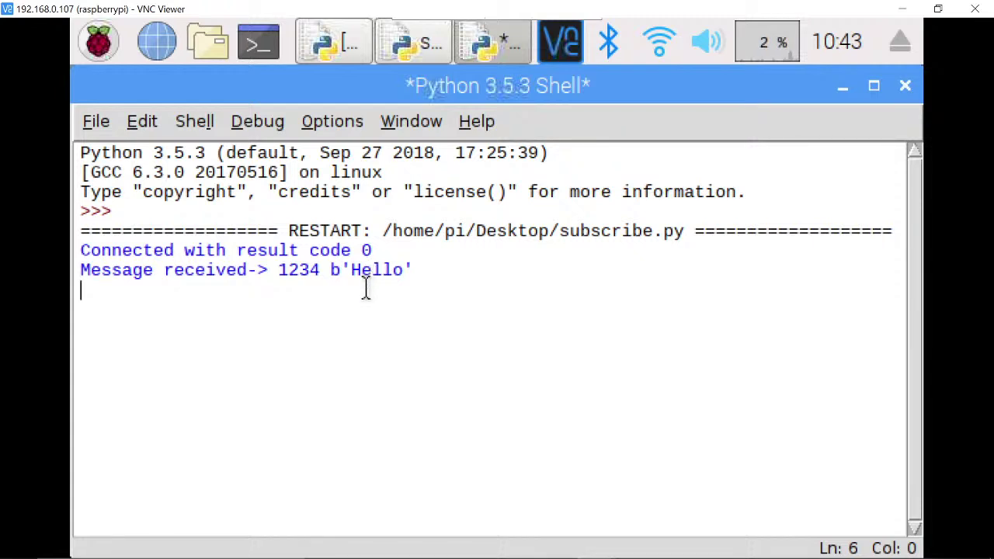
click(906, 87)
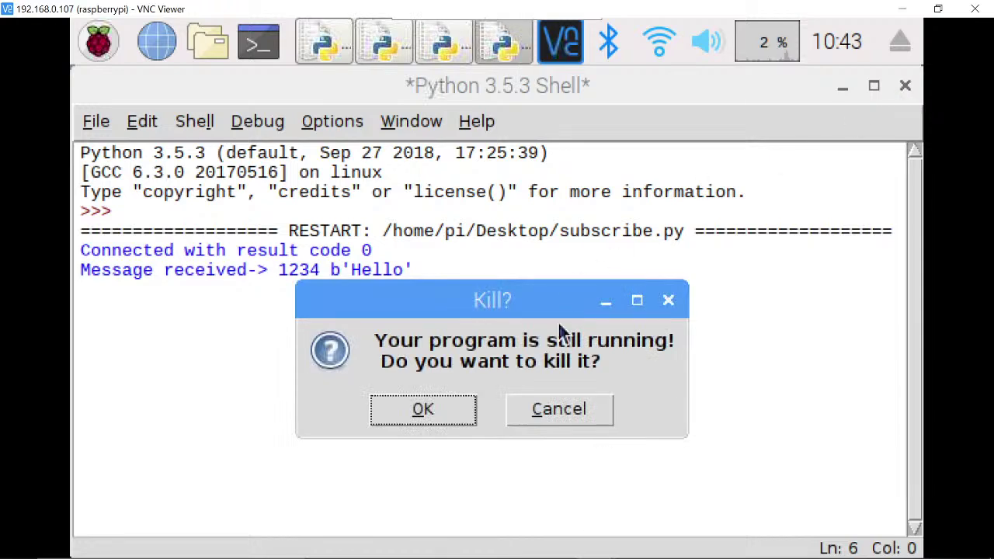
click(459, 412)
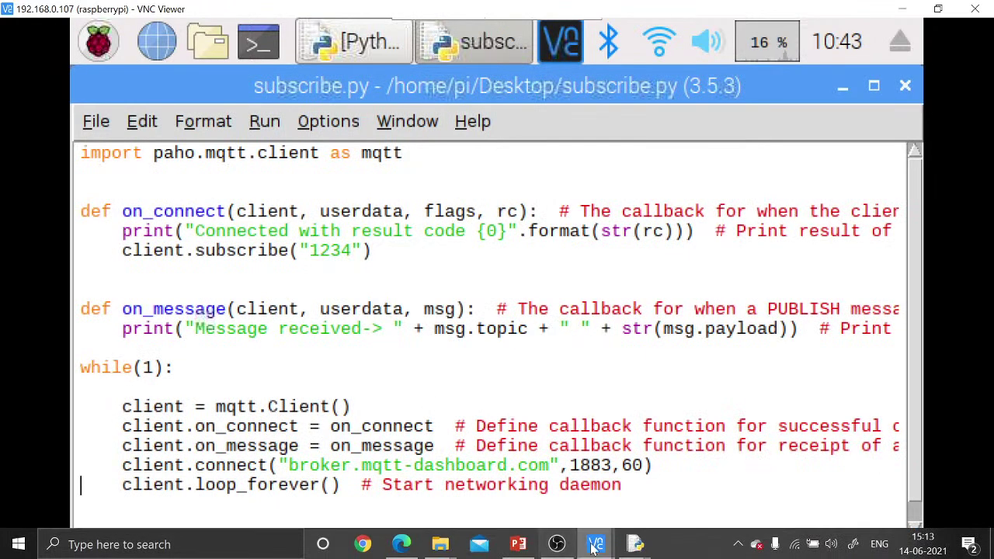
Switch back to publish.py on the PC and change the client.publish topic to "123"
mouse_move(635, 544)
click(600, 527)
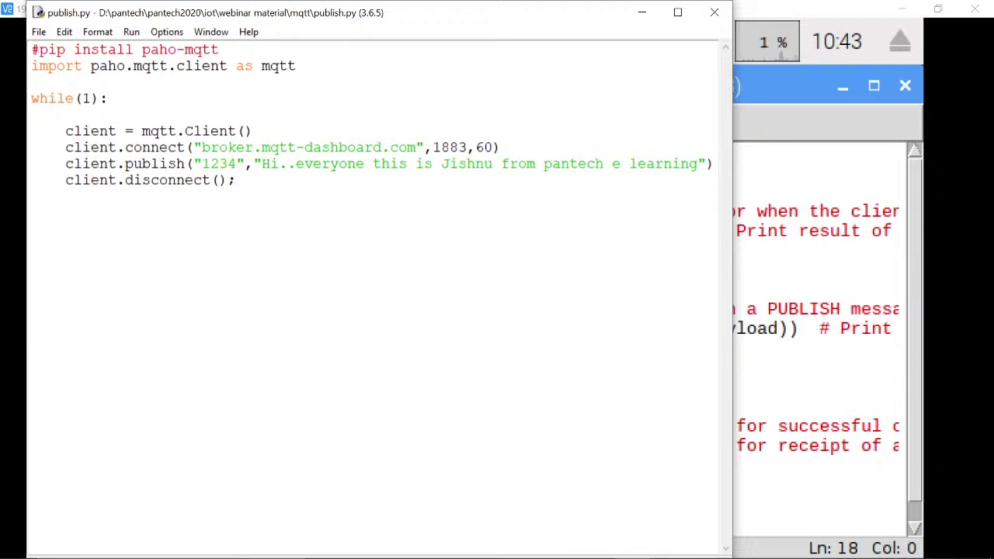
key(BackSpace)
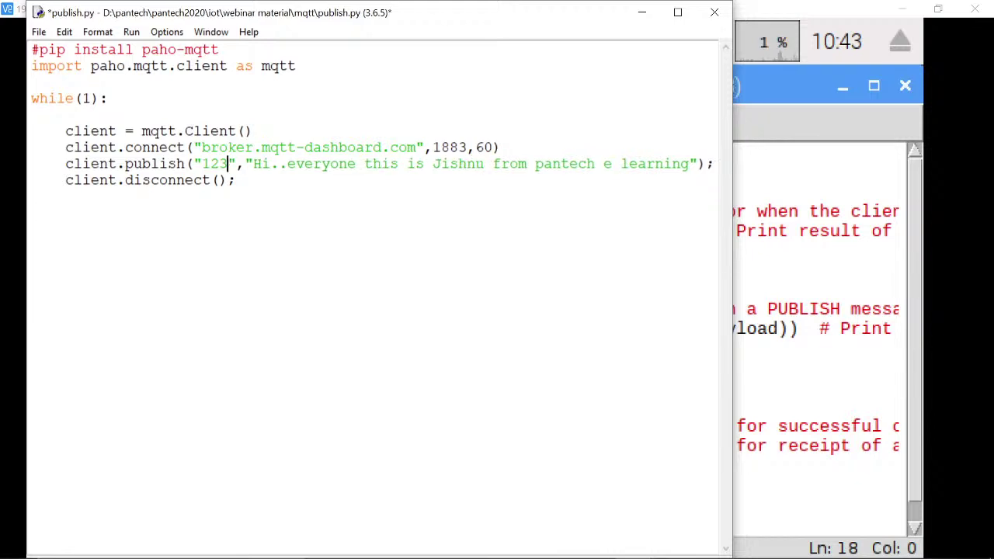
In the VNC Viewer session, change the client.subscribe topic in subscribe.py to "123", and save and run the script
click(752, 299)
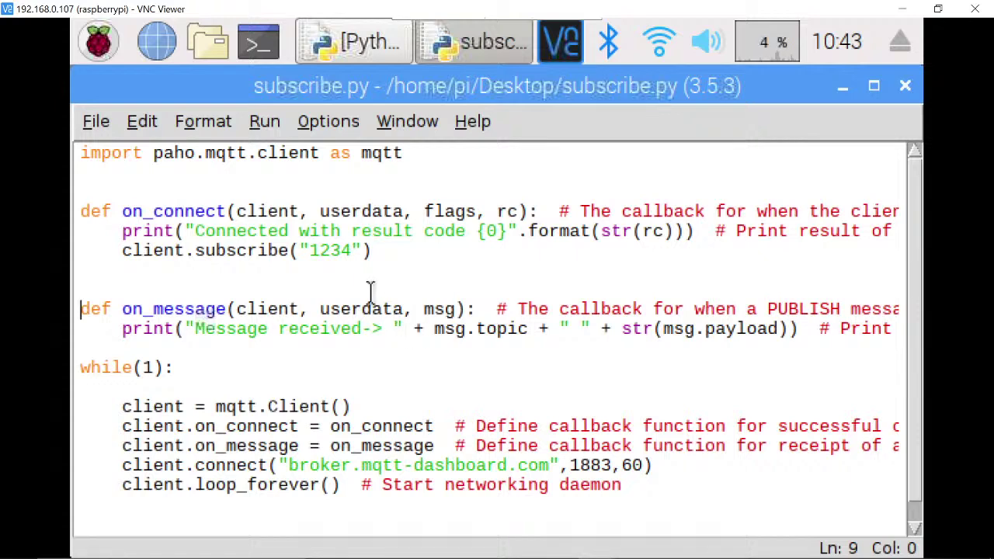
click(350, 251)
key(BackSpace)
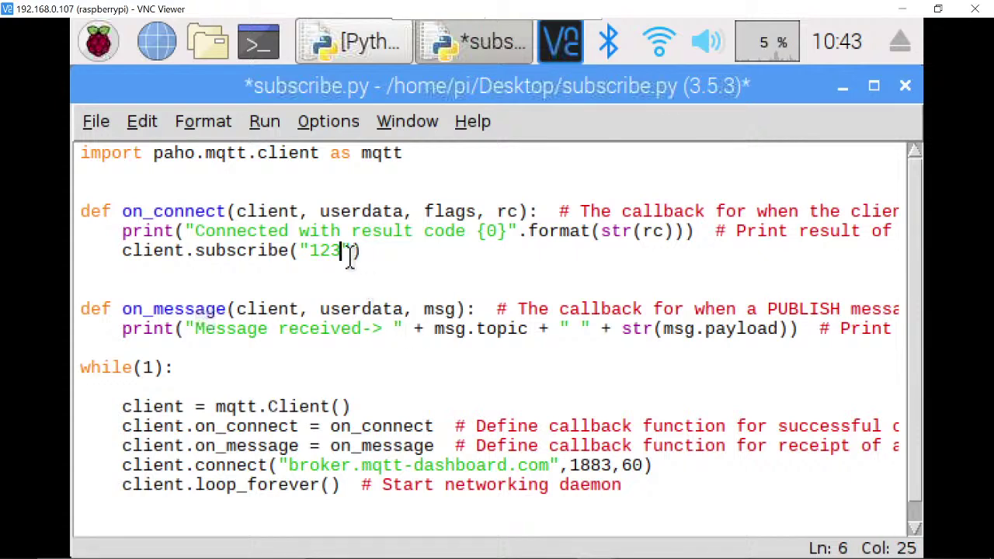
key(F5)
key(Return)
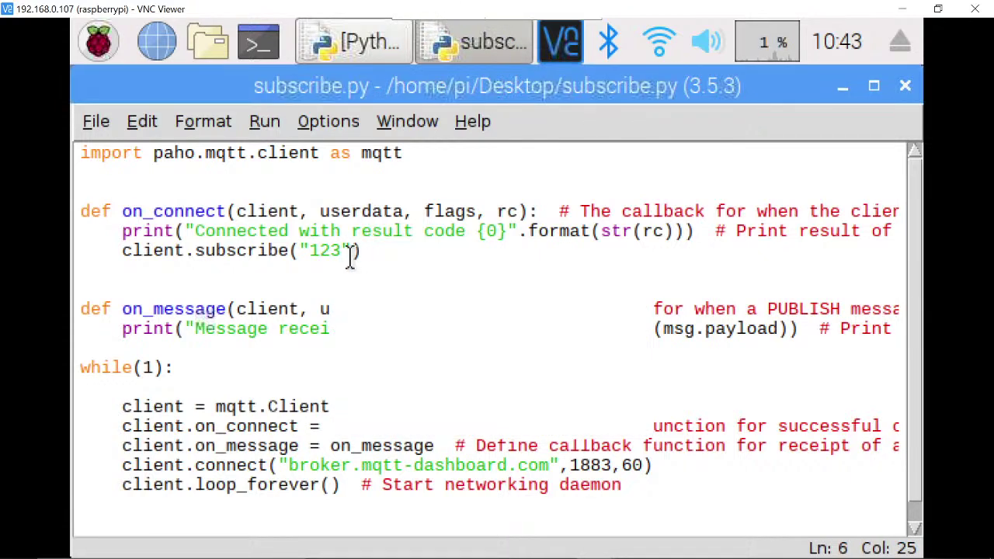
Save and run publish.py on the PC, and highlight the received message text in the Raspberry Pi's Python shell
mouse_move(636, 543)
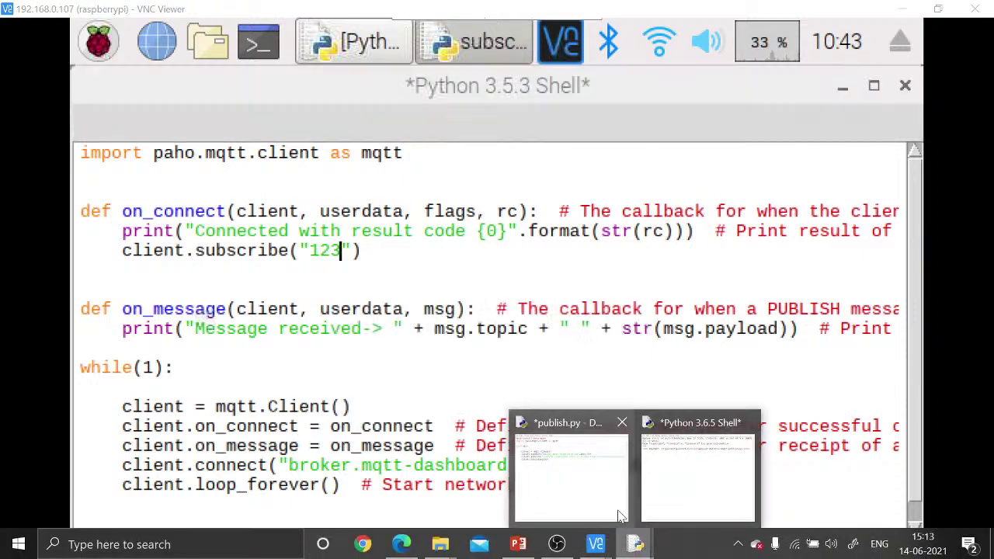
click(616, 500)
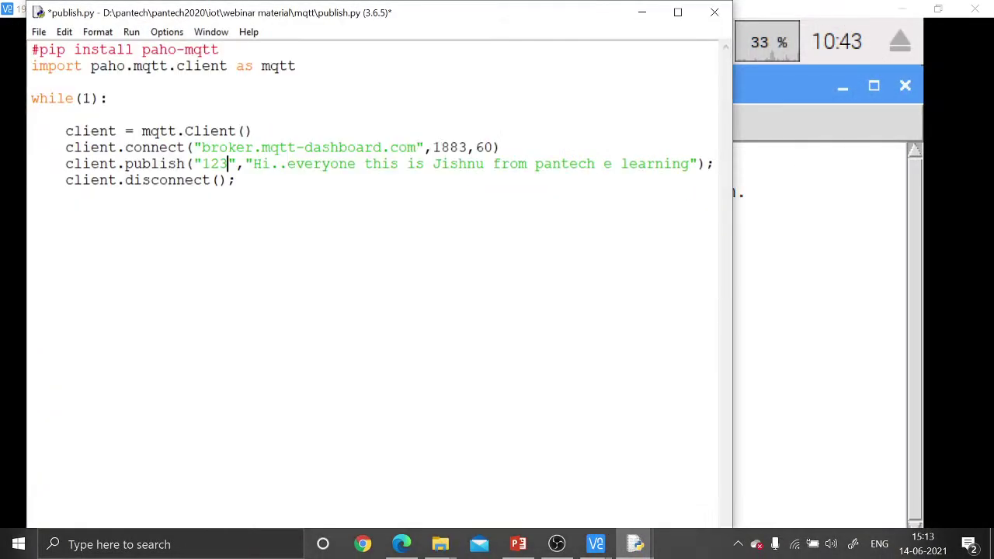
click(132, 31)
click(147, 80)
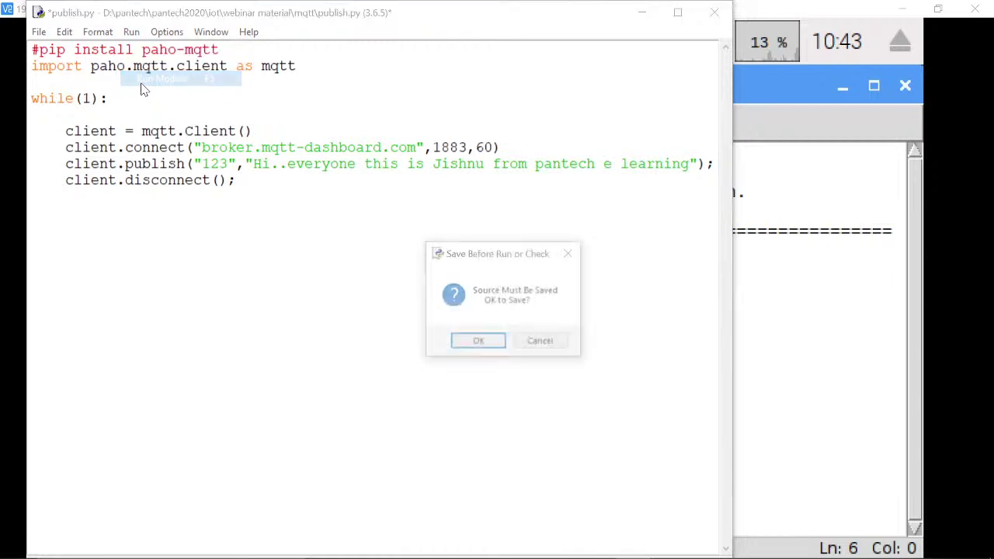
click(492, 342)
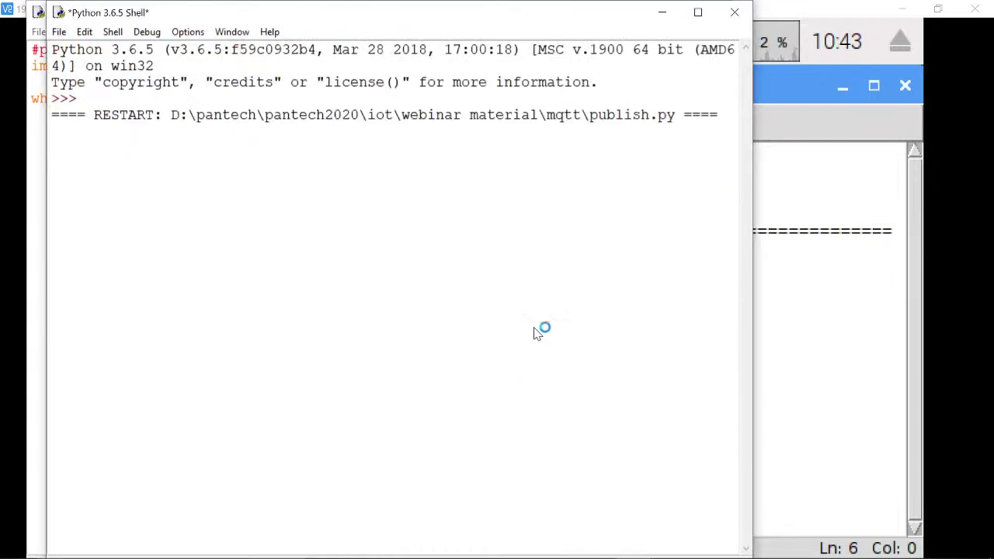
click(808, 320)
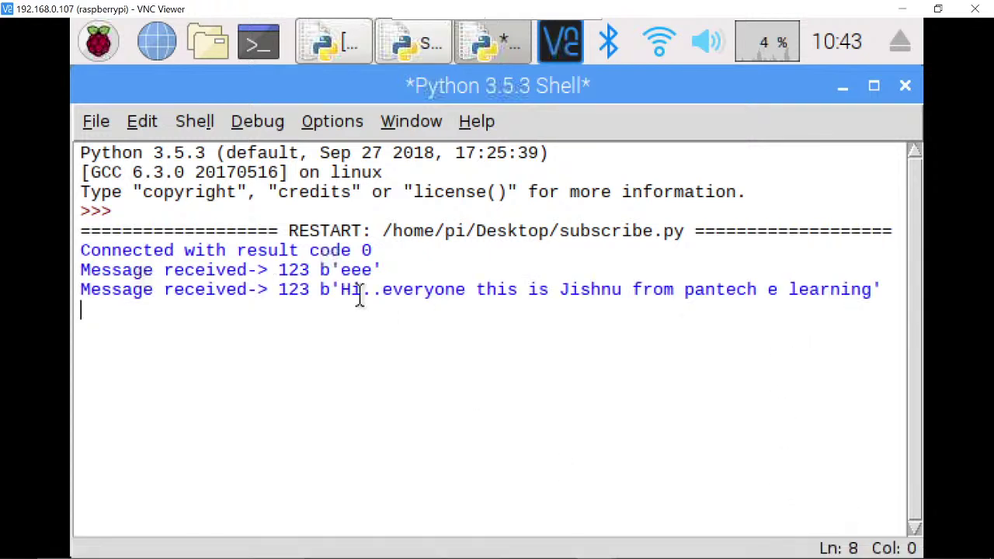
drag(341, 291, 870, 301)
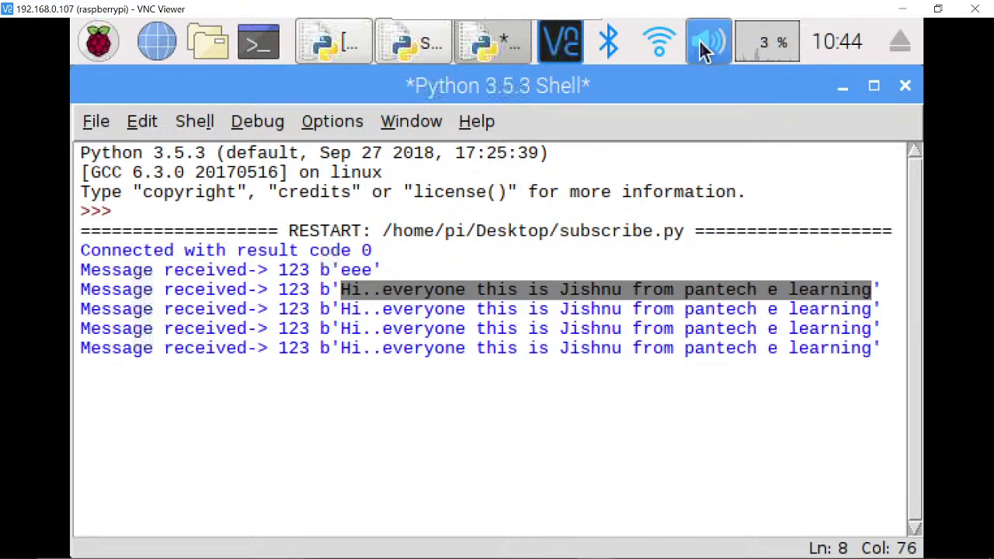
Switch to Microsoft Edge and view the MyMQTT listing's enlarged screenshot of the app menu, closing it when done
key(super)
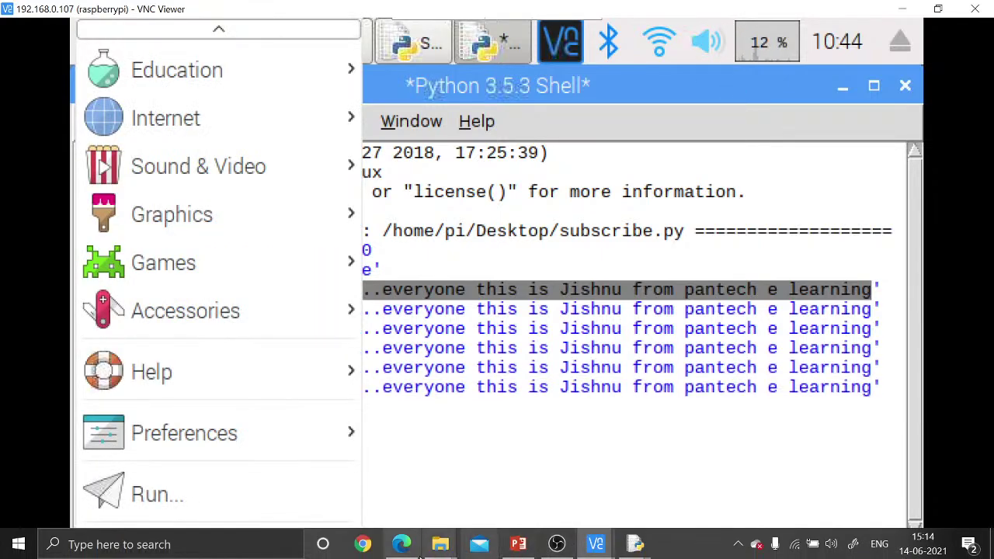
click(400, 545)
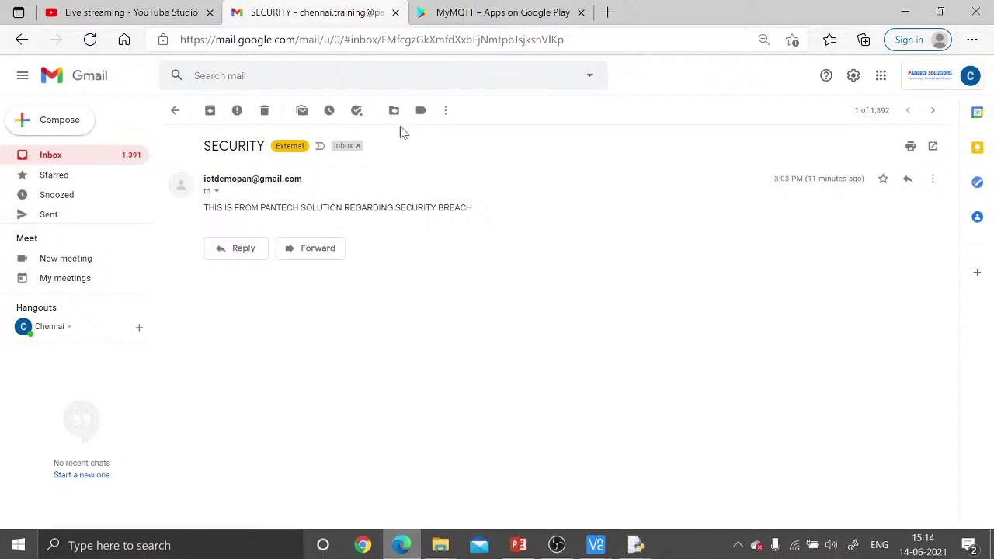
click(483, 12)
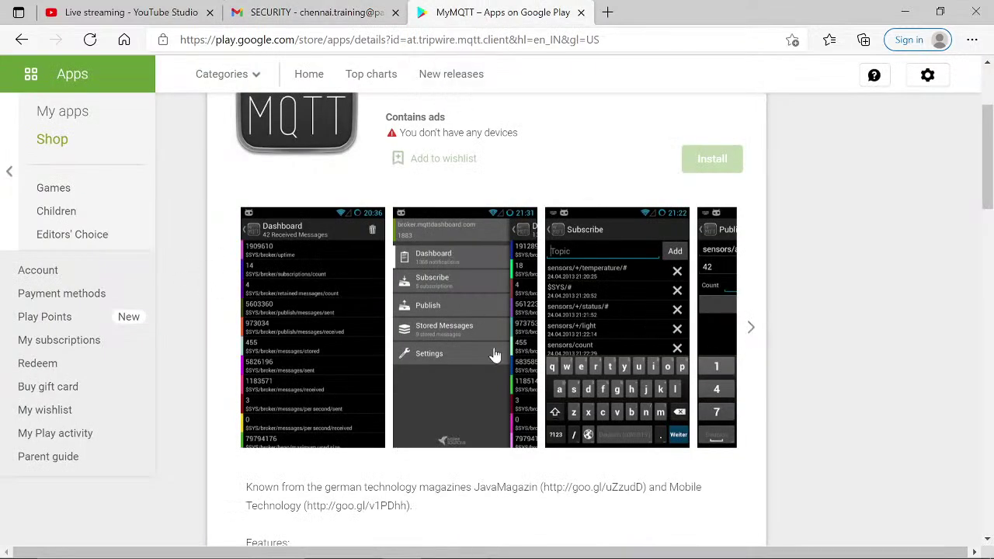
click(432, 355)
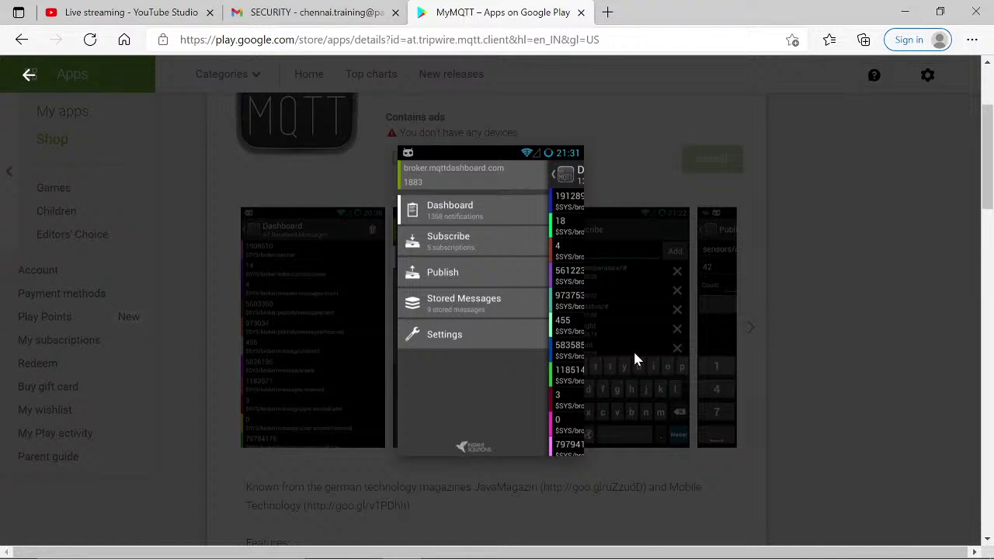
click(755, 325)
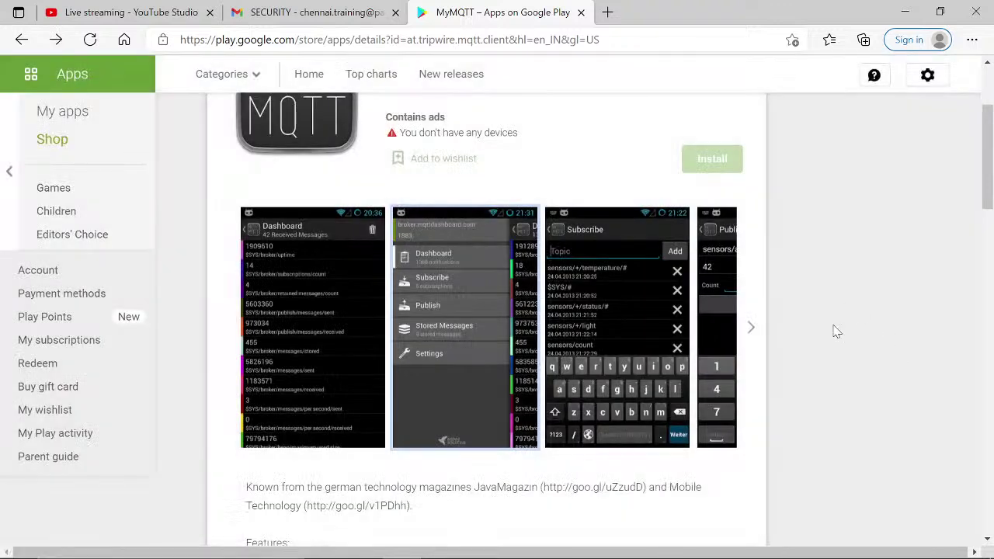
Switch to publish.py and highlight the port and keepalive values and the broker address in the client.connect call
mouse_move(629, 550)
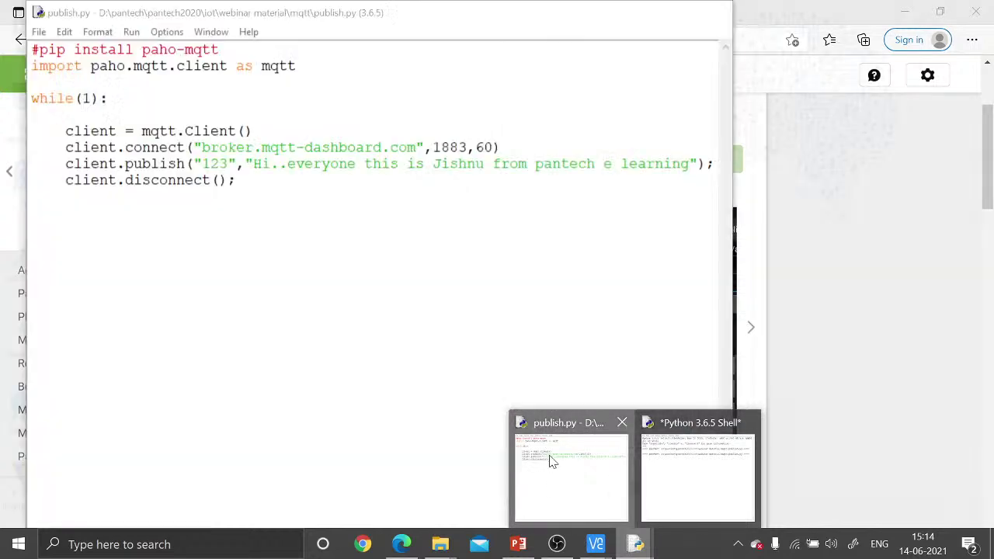
click(549, 461)
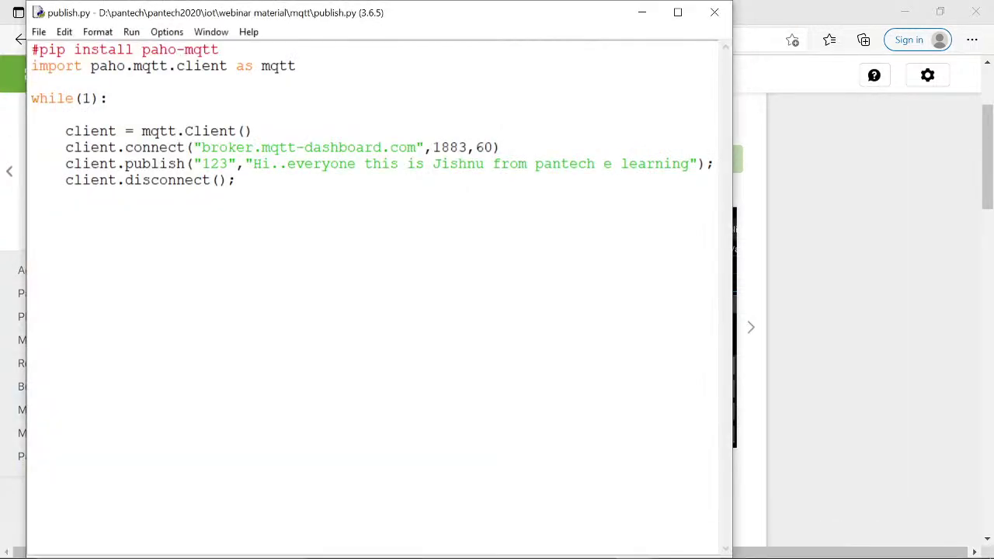
drag(201, 147, 494, 146)
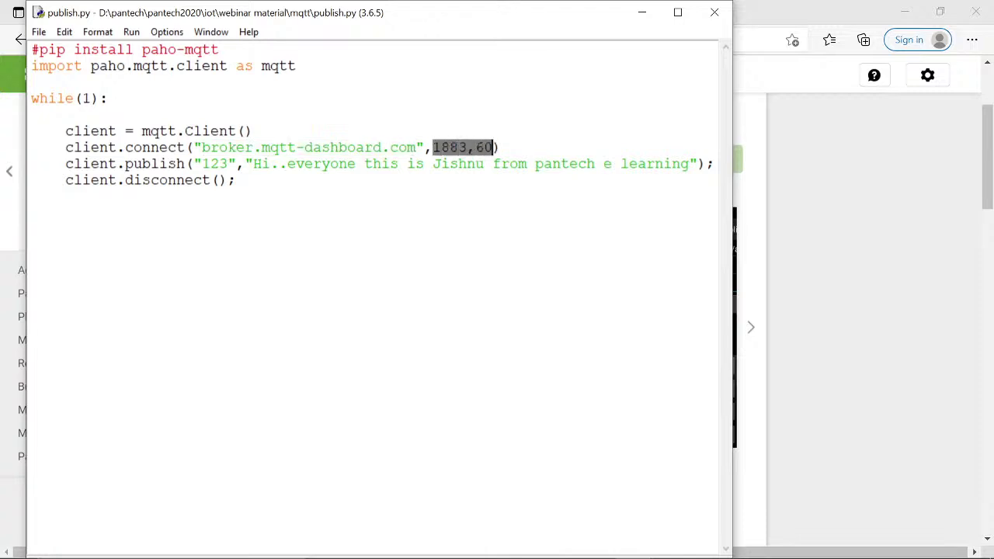
drag(201, 147, 417, 147)
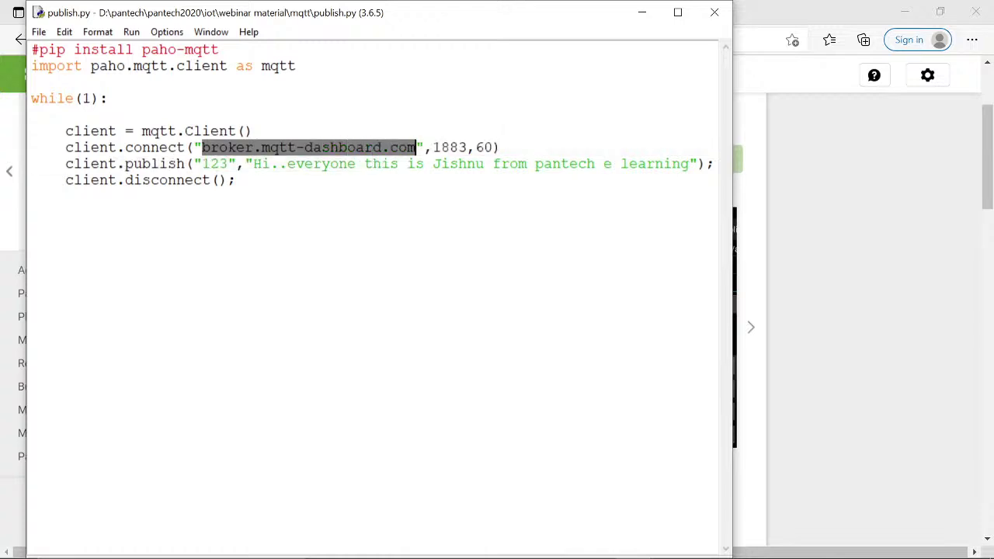
click(31, 229)
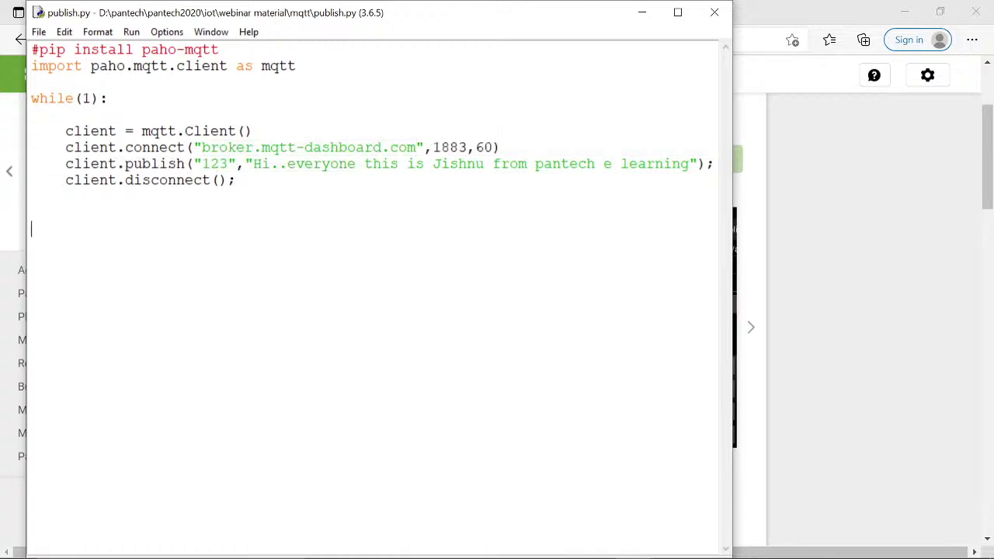
Return to the MyMQTT listing in Microsoft Edge, view the enlarged Subscribe screenshot, and close it
click(761, 499)
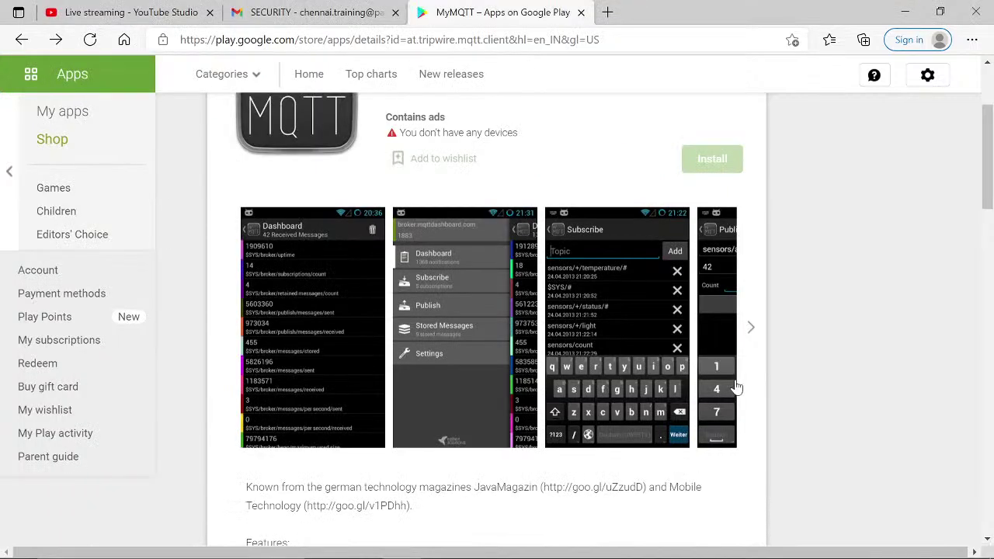
click(590, 261)
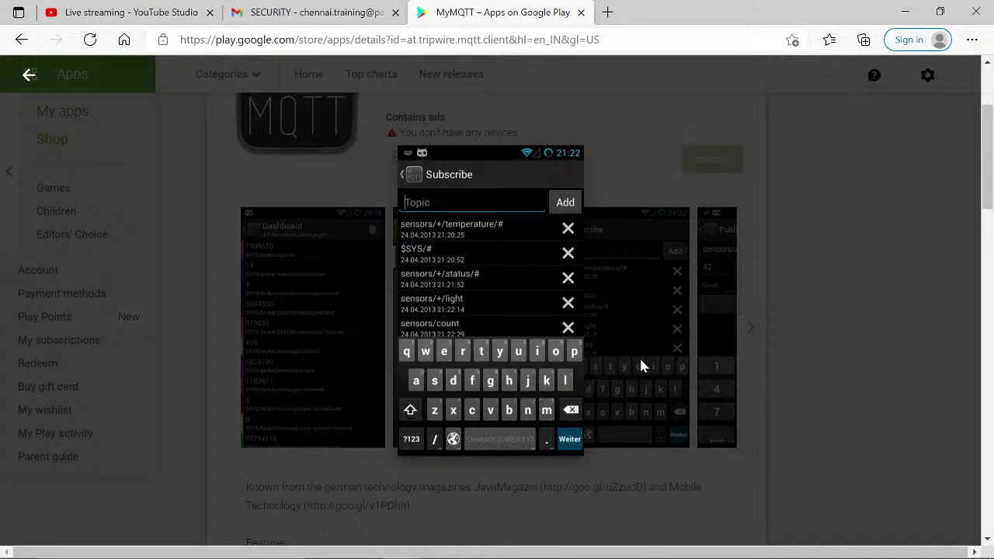
click(692, 459)
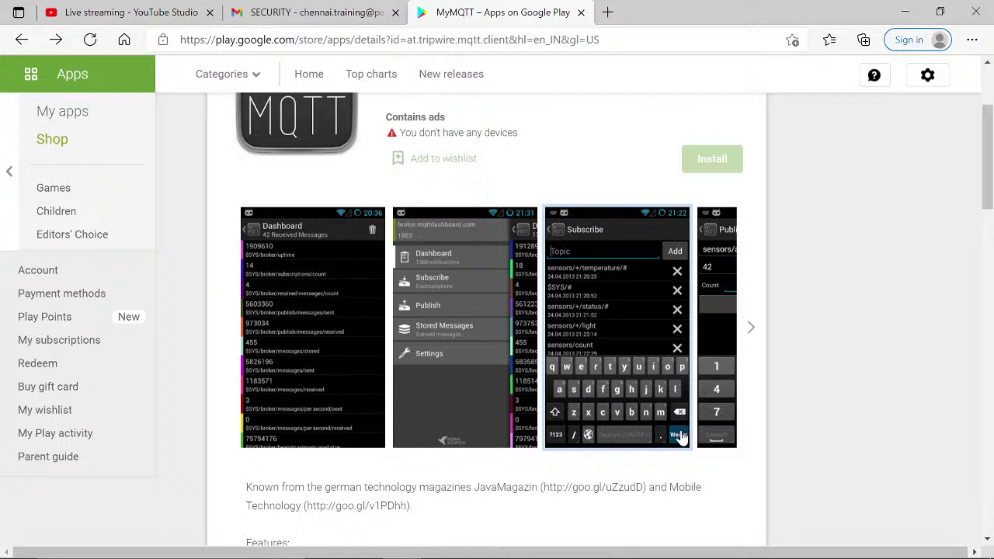
Close the Python 3.6.5 Shell on the PC and kill the running publish program
mouse_move(644, 555)
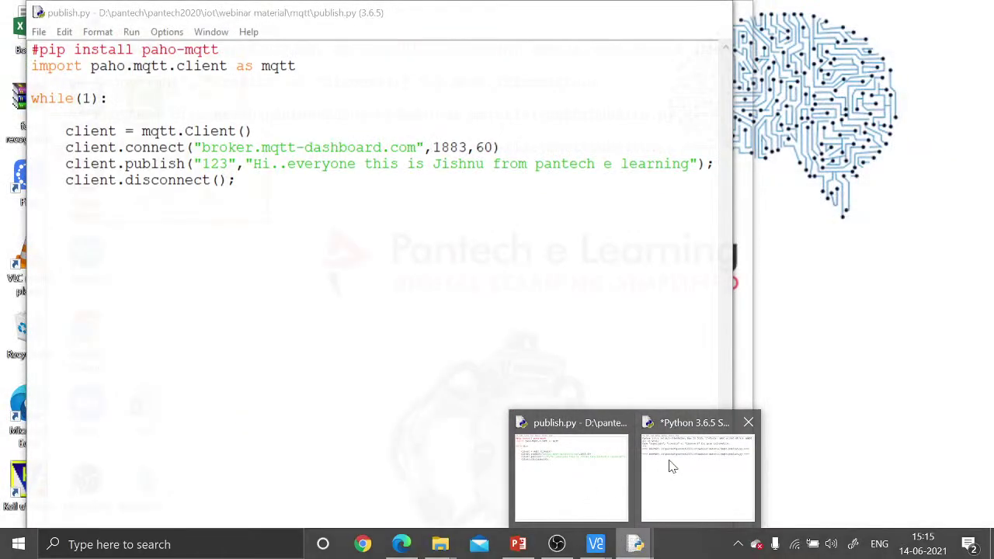
click(748, 422)
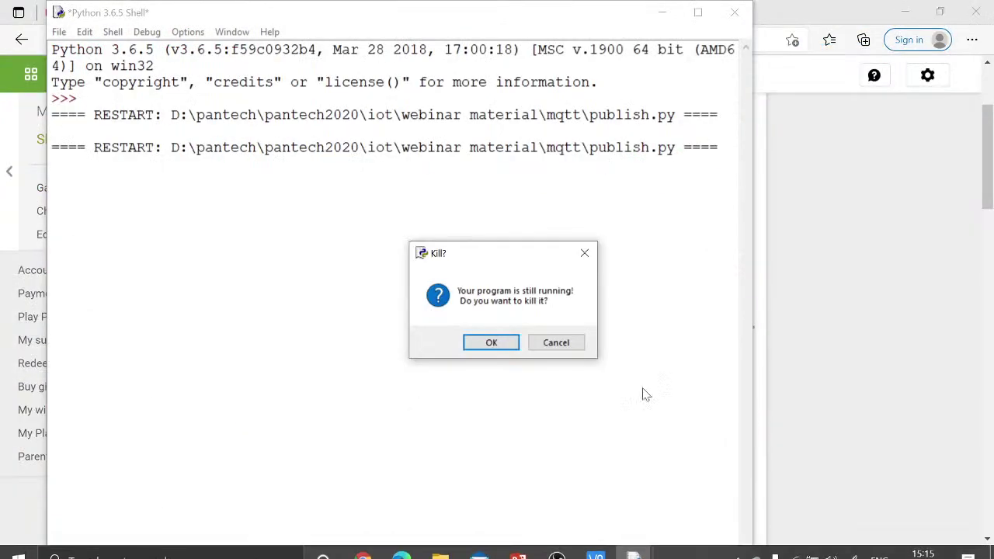
click(491, 343)
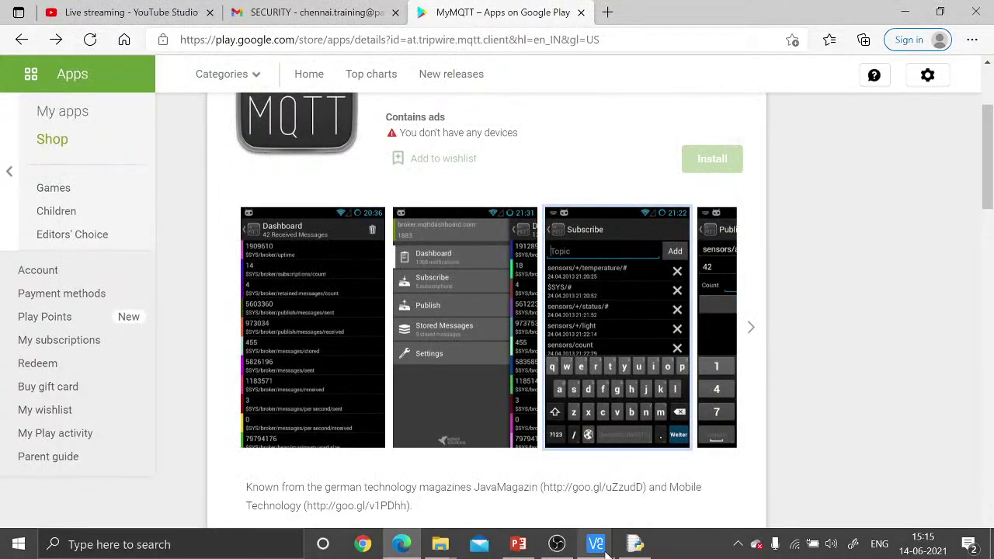
Switch to the Raspberry Pi session in VNC Viewer, close the Python 3.5.3 Shell and kill the running subscribe program
click(664, 497)
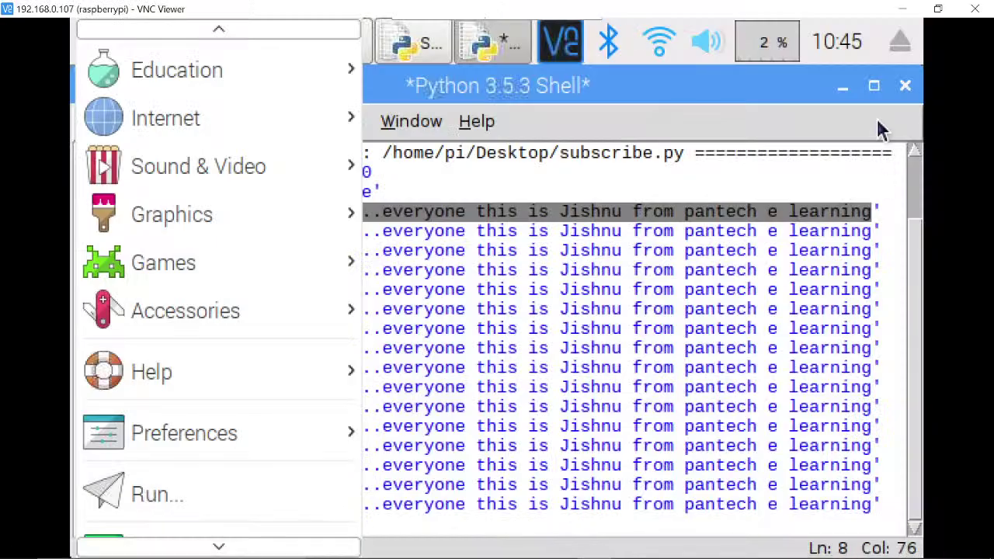
click(903, 87)
click(903, 87)
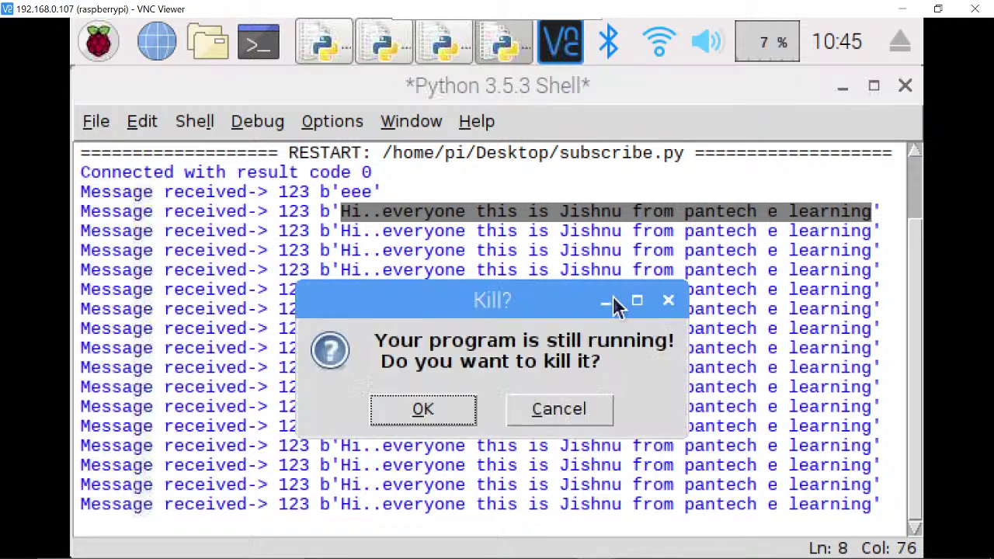
click(430, 408)
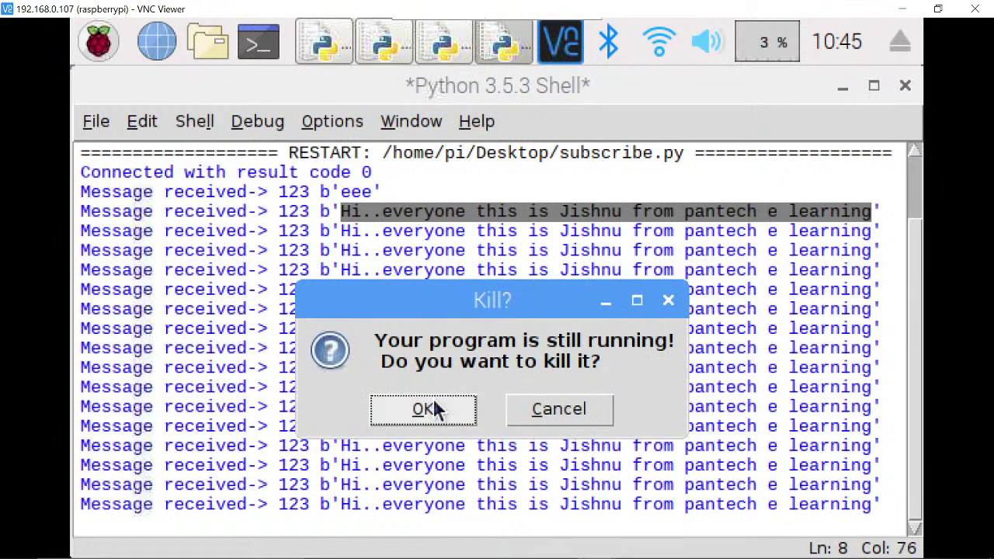
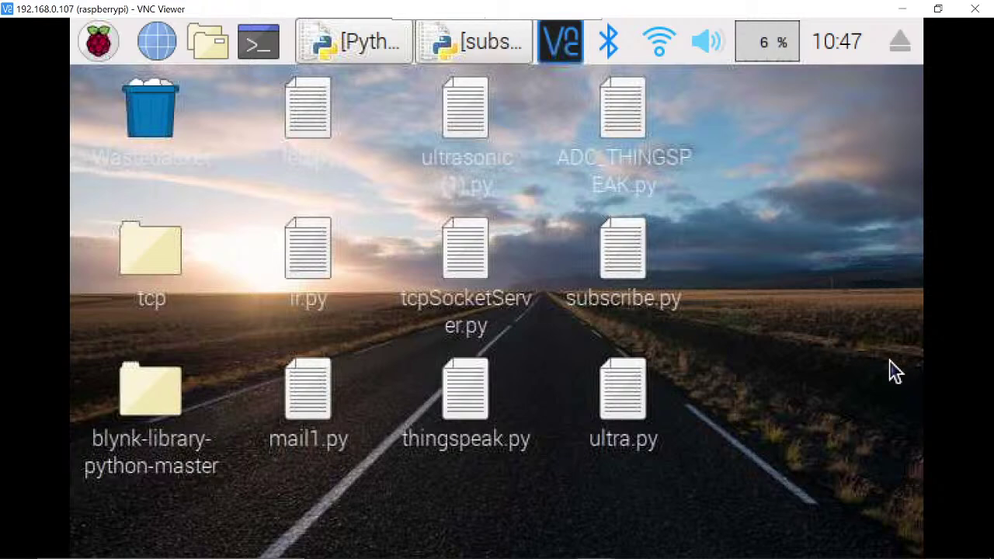
Close subscribe.py and the remaining Python 3.5.3 Shell on the Raspberry Pi
right_click(469, 394)
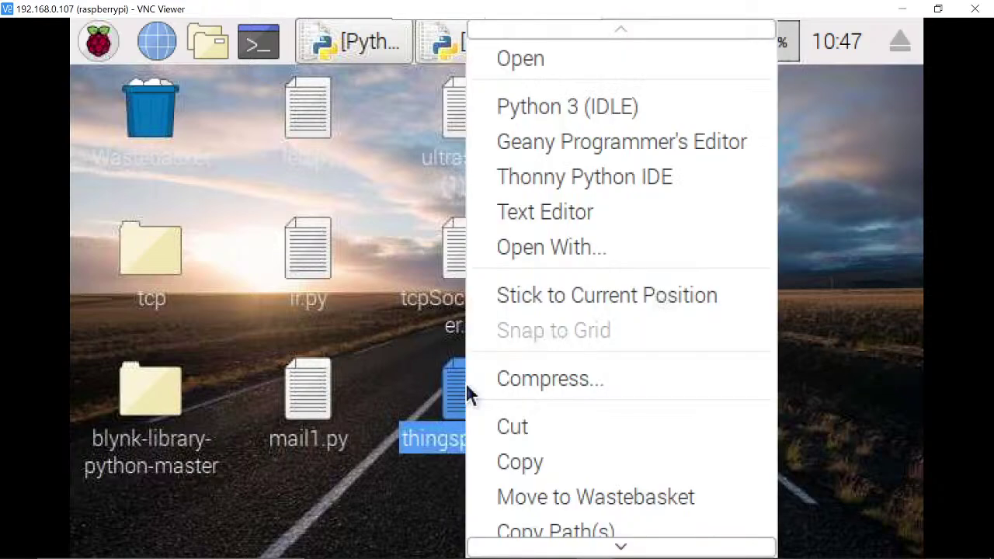
click(450, 44)
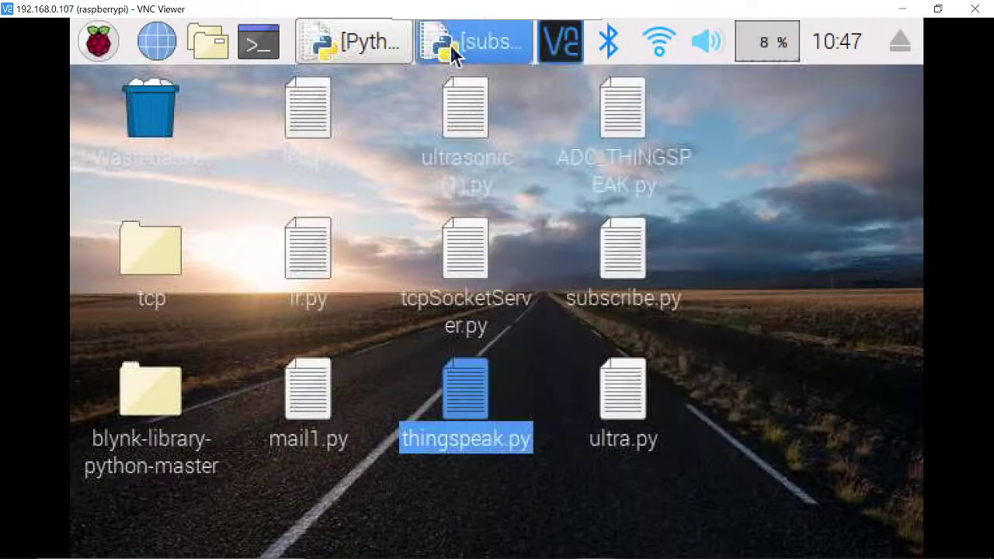
click(464, 47)
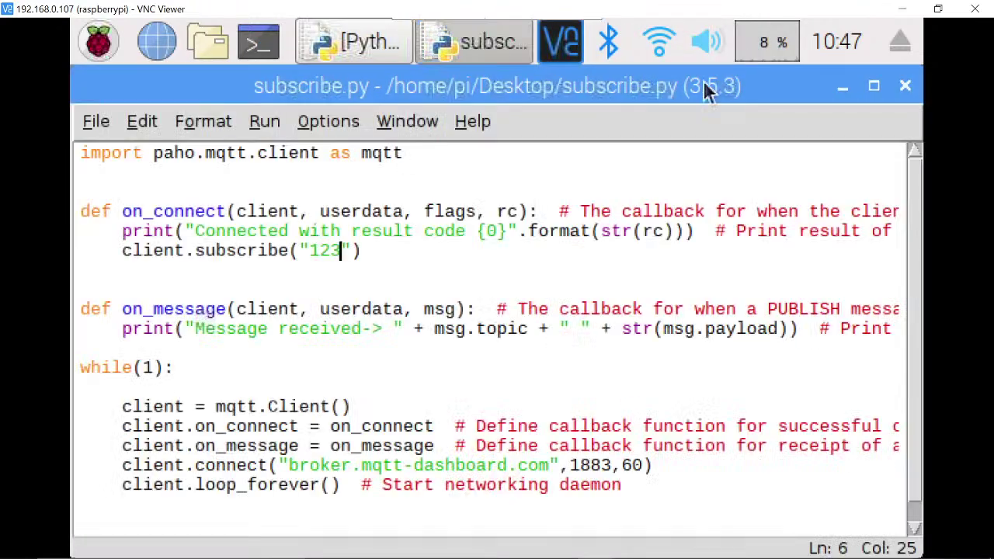
click(903, 87)
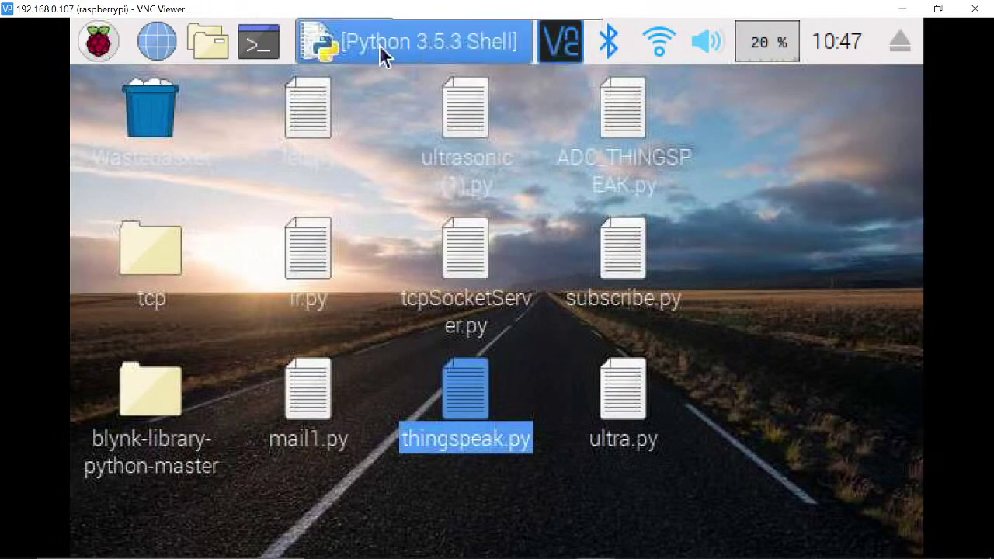
click(381, 44)
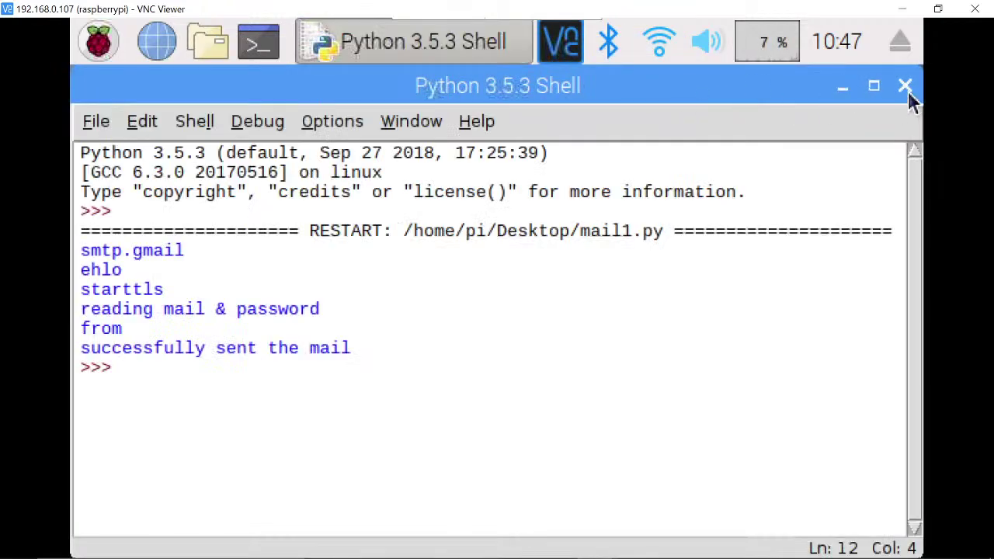
click(906, 87)
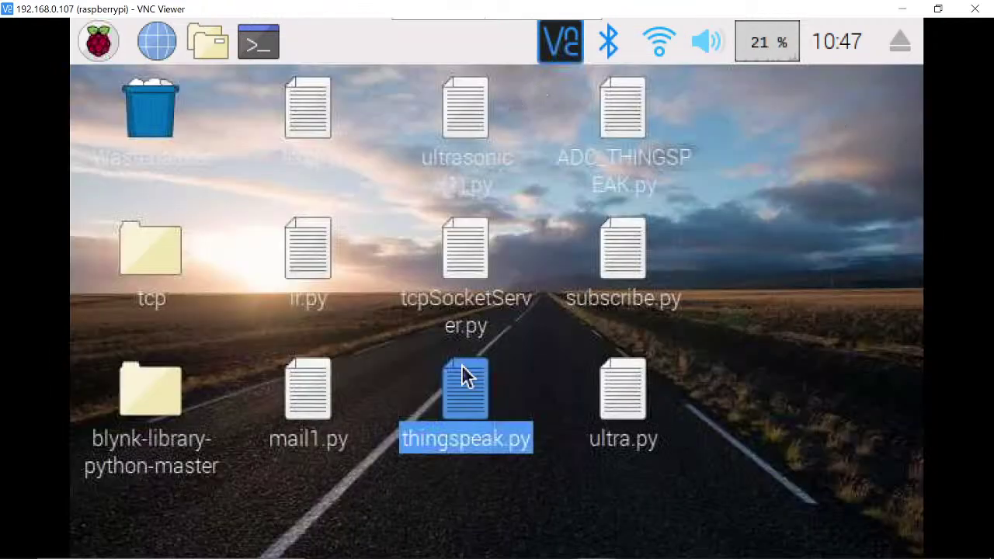
Open thingspeak.py from the Raspberry Pi desktop in Python 3 (IDLE) and look through the code down to the urlopen calls
right_click(463, 375)
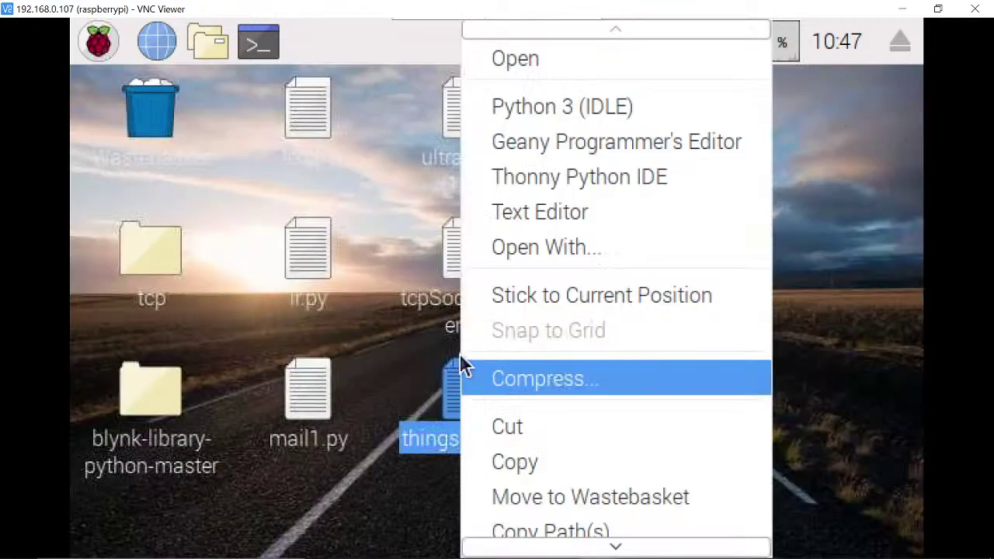
click(579, 107)
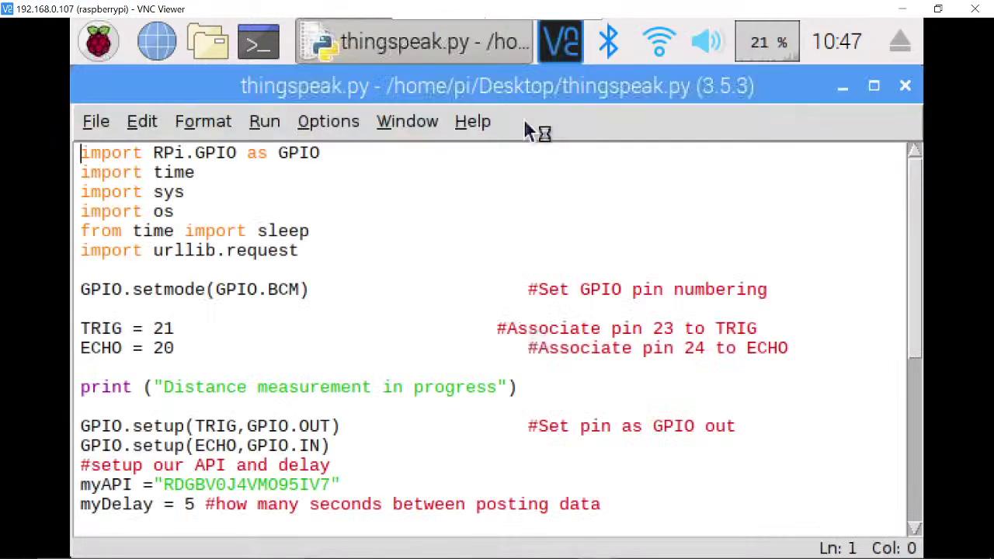
scroll(399, 345, down, 5)
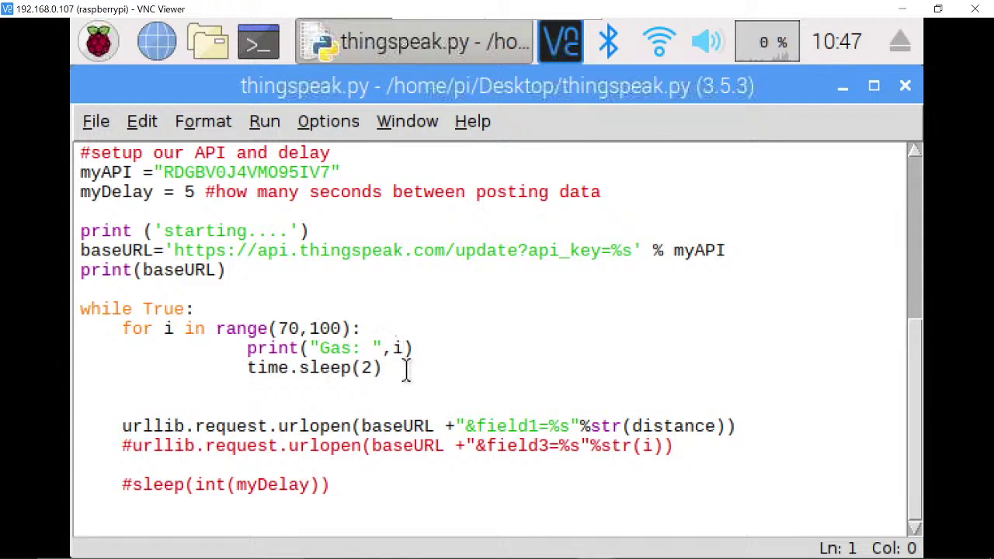
Replace distance with i in the str() of the field1 urlopen call and save thingspeak.py
click(716, 427)
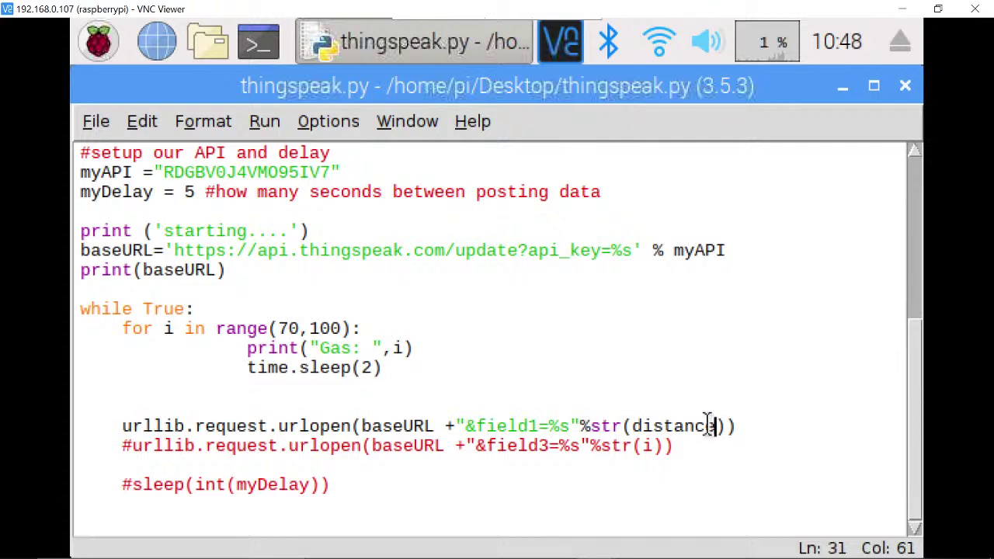
key(BackSpace)
key(BackSpace)
key(BackSpace)
key(BackSpace)
key(BackSpace)
key(BackSpace)
key(BackSpace)
key(BackSpace)
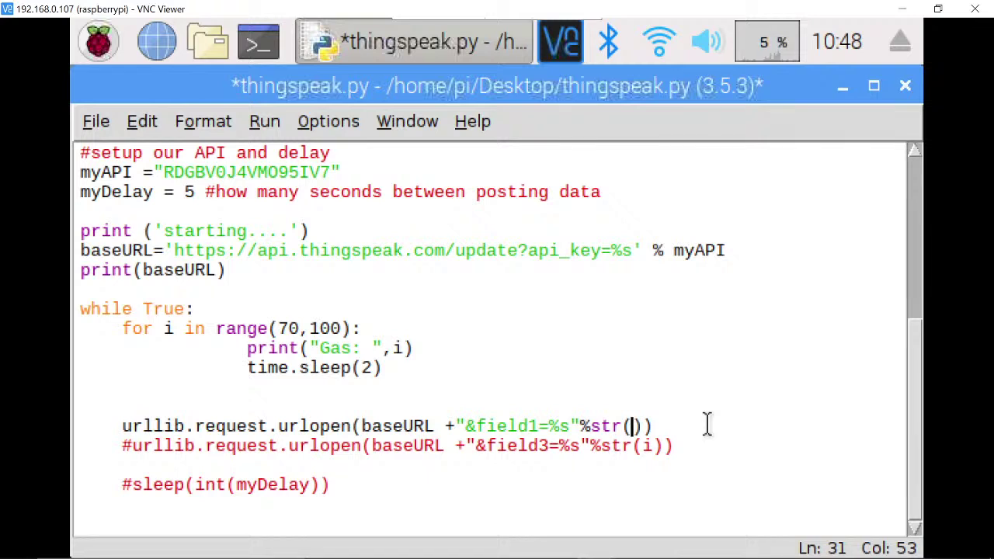
text(i)
key(ctrl+s)
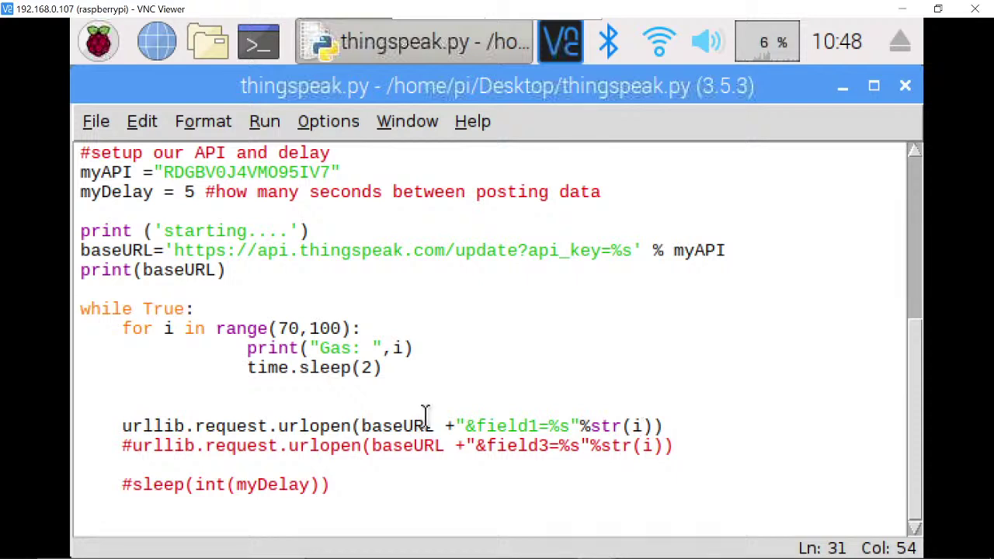
Highlight the API key assigned to myAPI in thingspeak.py, clearing the selection when done
scroll(445, 425, up, 1)
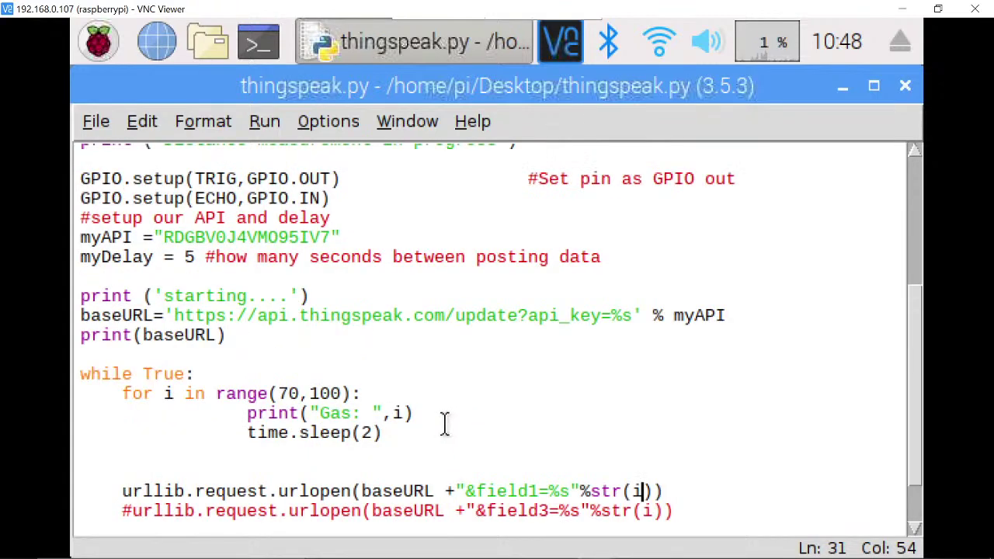
drag(163, 236, 334, 236)
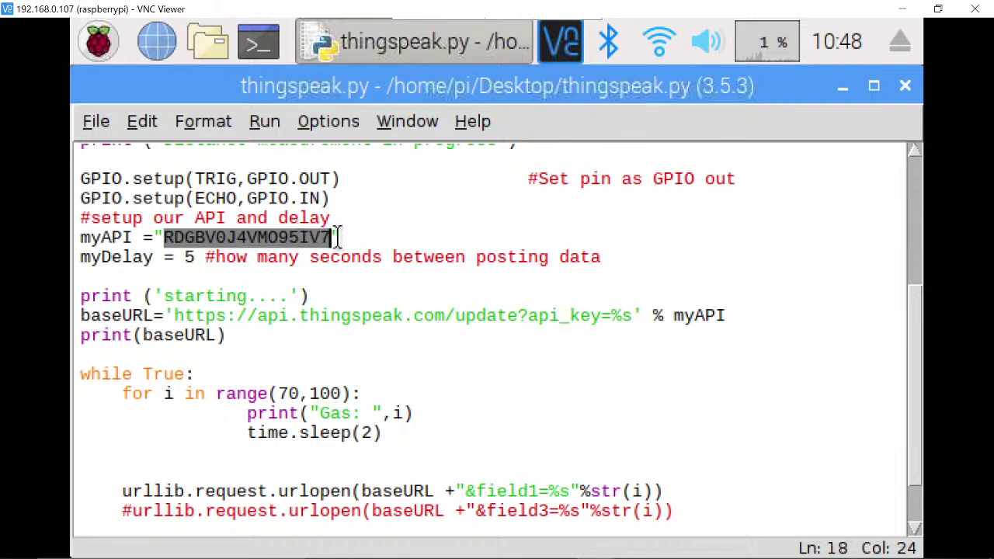
click(391, 275)
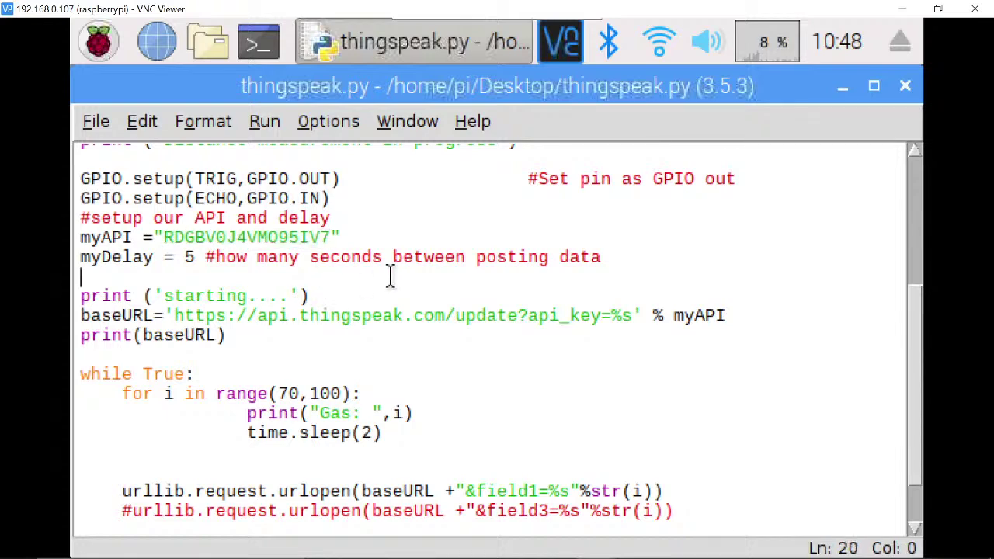
Return to Microsoft Edge and open thingspeak.com/channels in a new tab
click(899, 11)
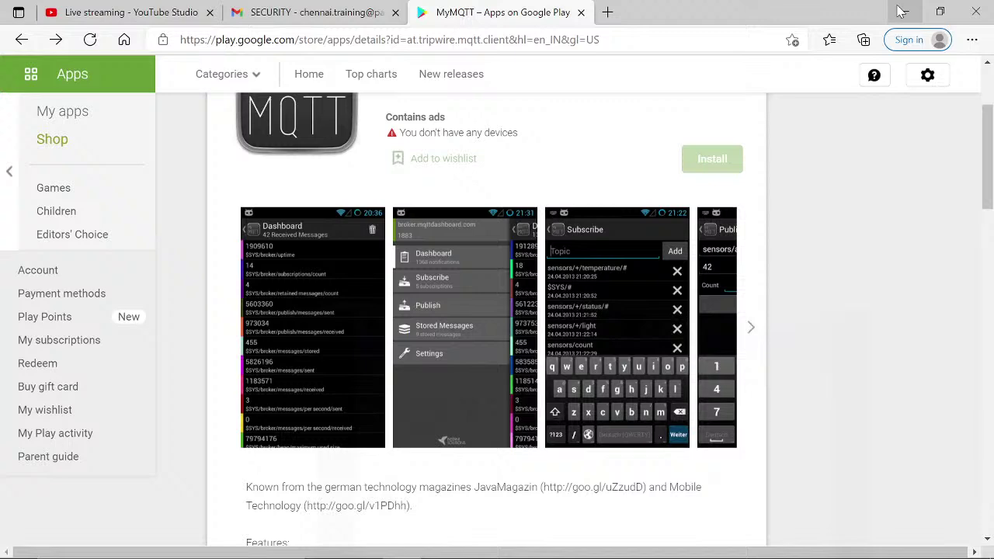
click(611, 13)
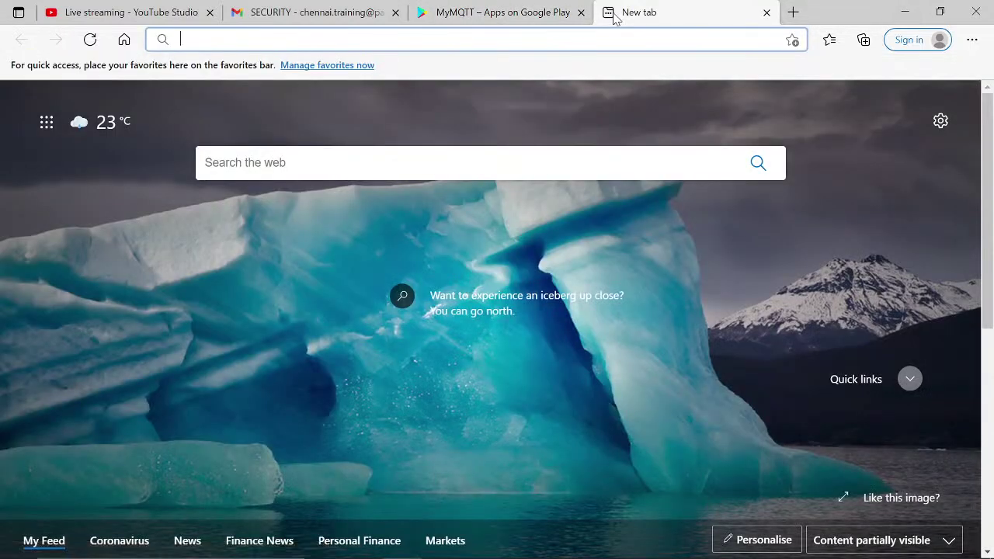
text(thingspeak.com/channels)
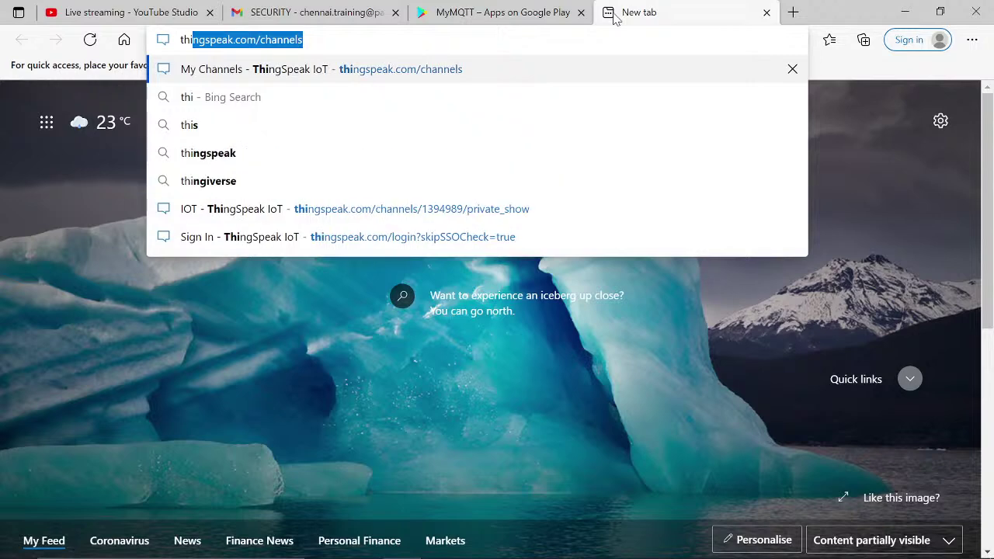
key(Return)
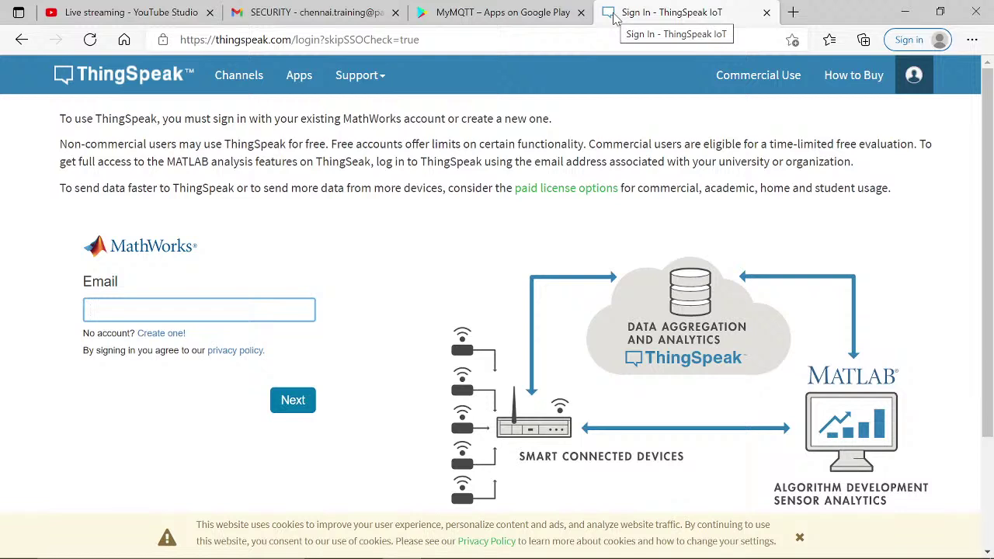
Sign in to ThingSpeak with the saved MathWorks account e-mail and the account password
text(jish)
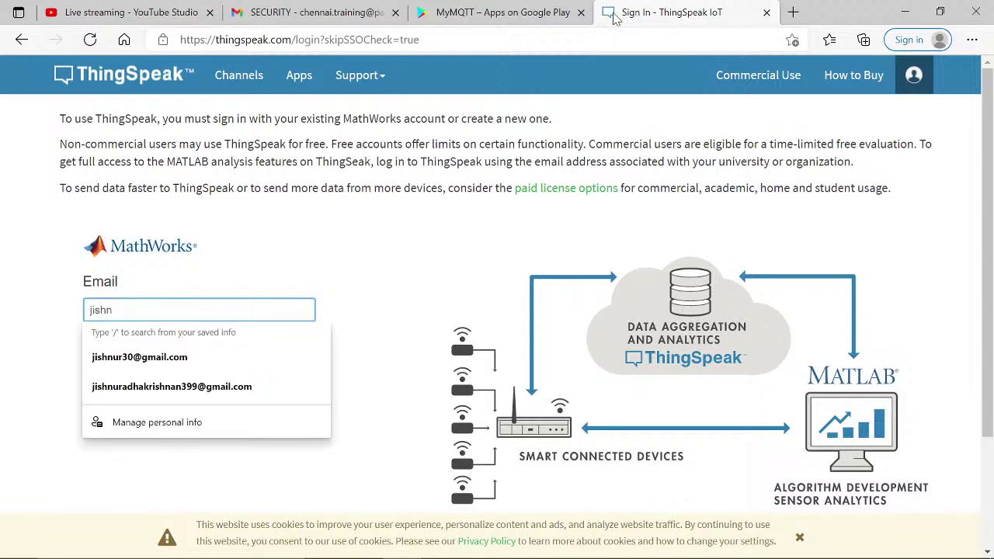
text(n)
key(Up)
key(Up)
key(Return)
key(Return)
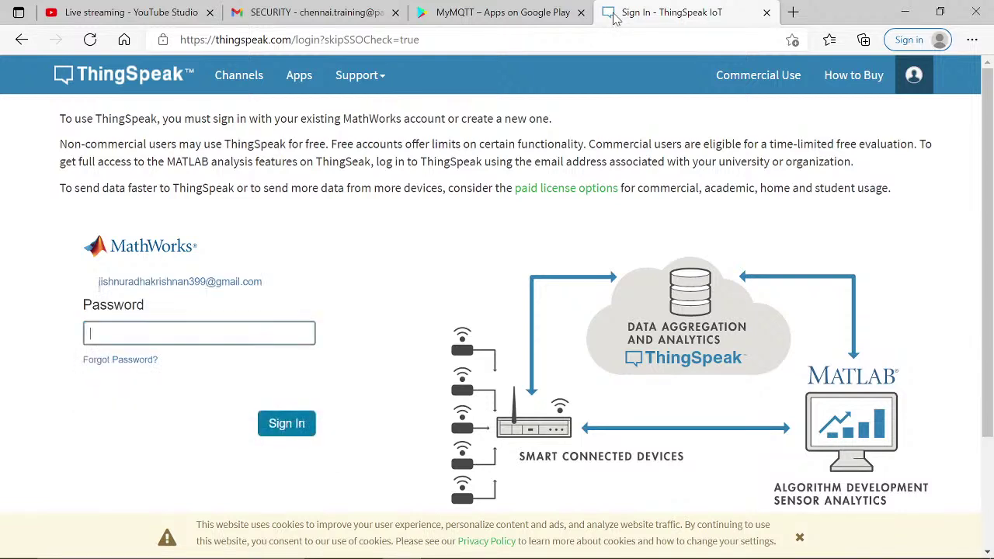
text(*)
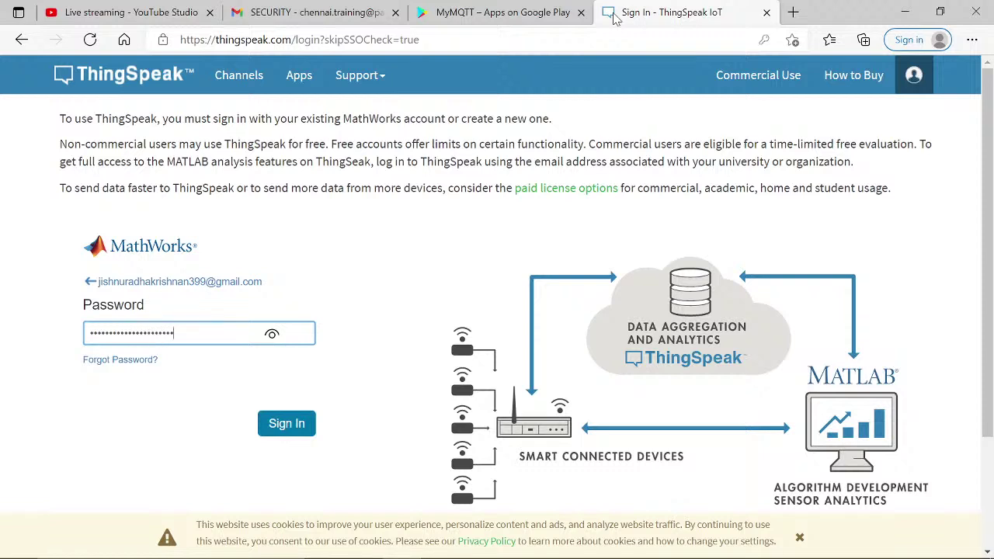
key(Return)
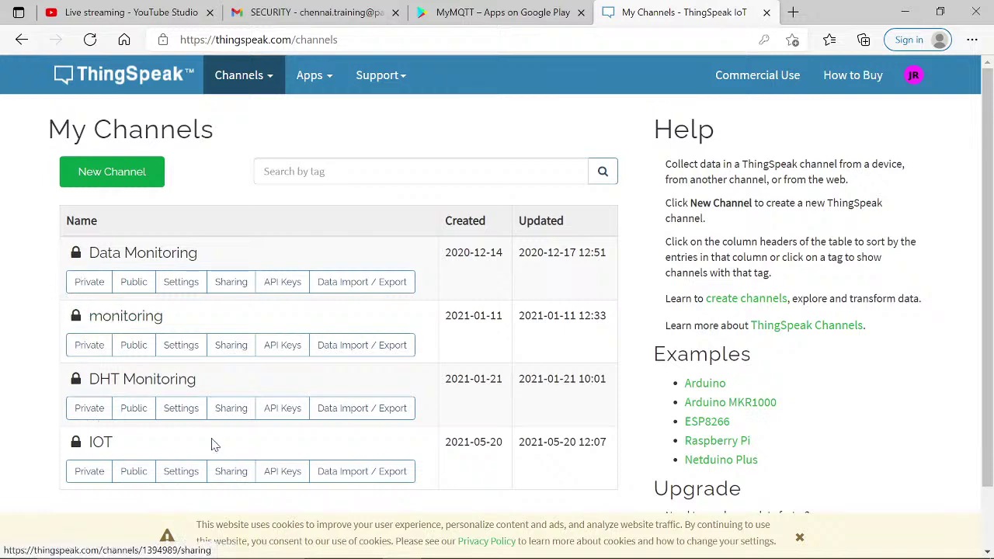
Switch back to thingspeak.py in VNC Viewer and highlight the first four characters of the myAPI key
mouse_move(218, 556)
click(637, 549)
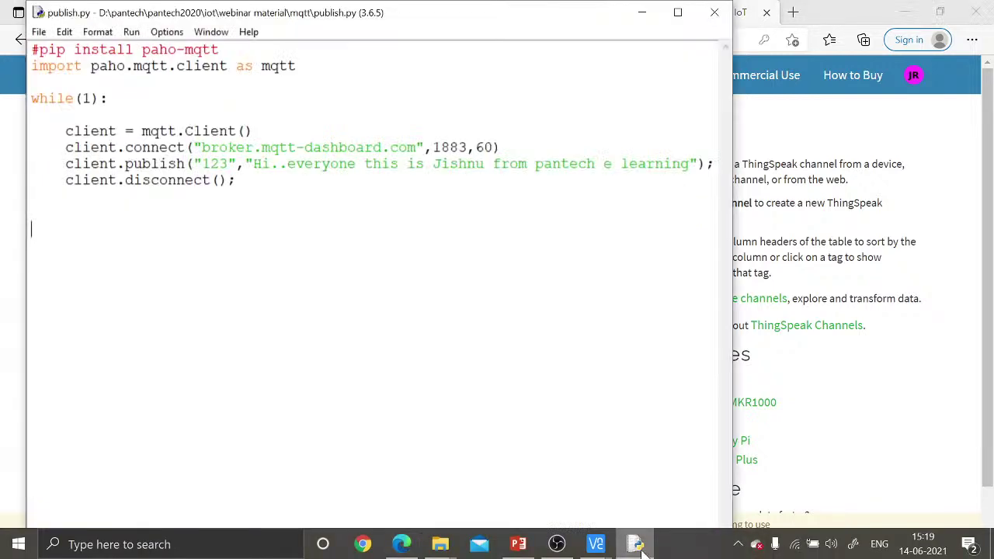
click(637, 549)
mouse_move(595, 546)
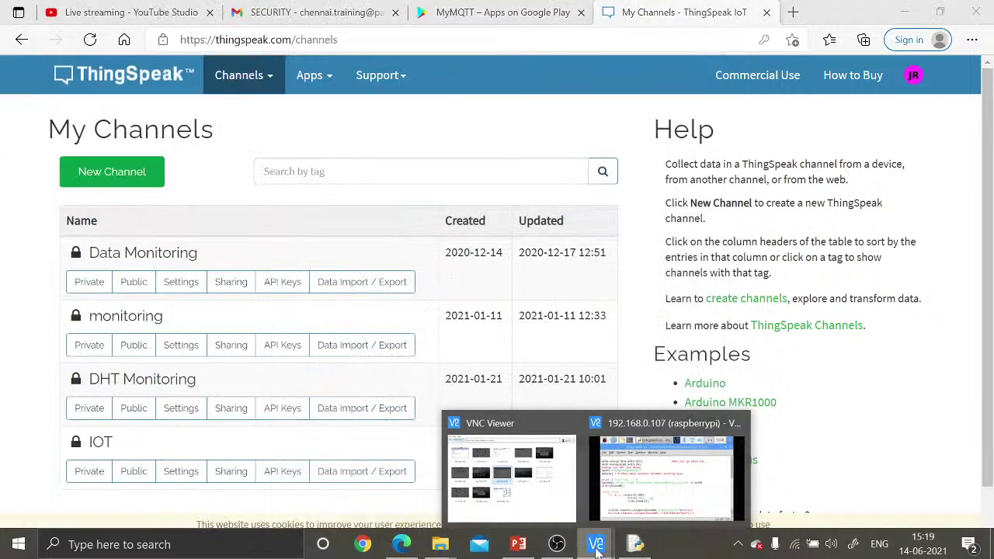
click(665, 505)
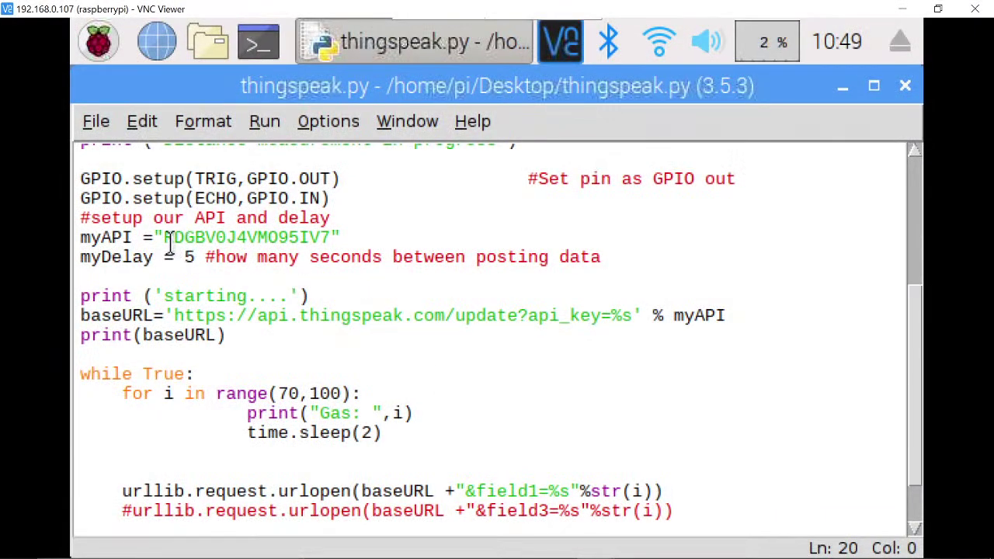
drag(164, 238, 206, 237)
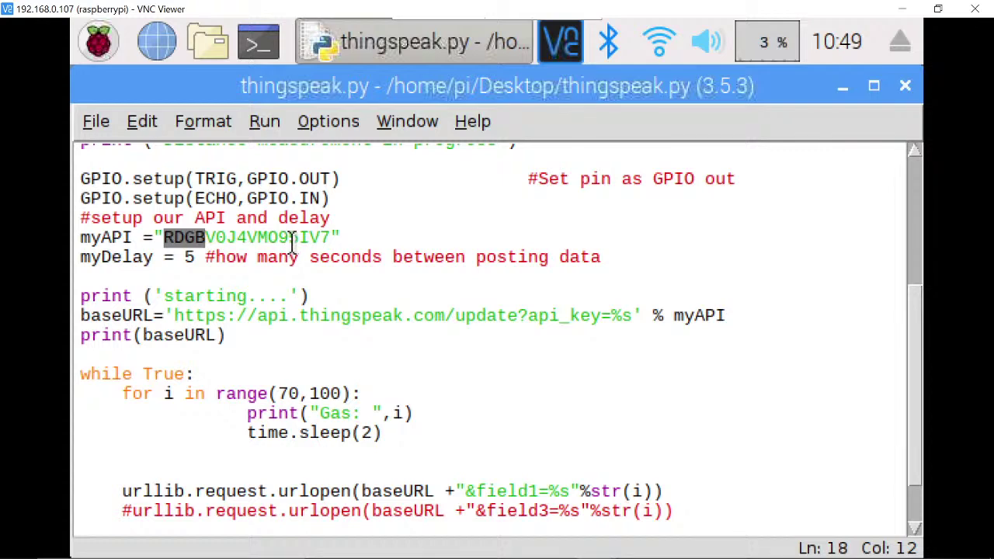
Return to ThingSpeak in Microsoft Edge, open the IOT channel's API keys and view its write and read keys
click(901, 8)
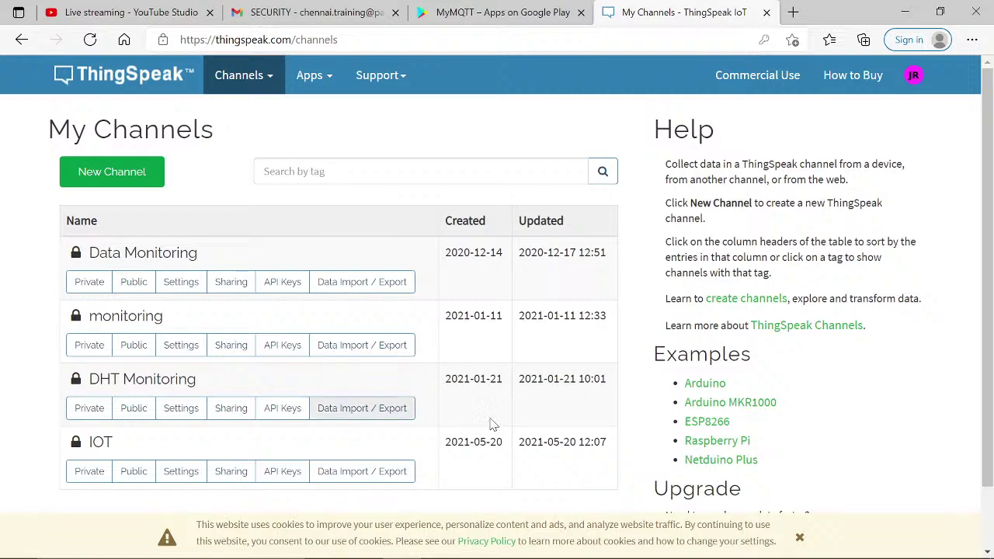
click(101, 442)
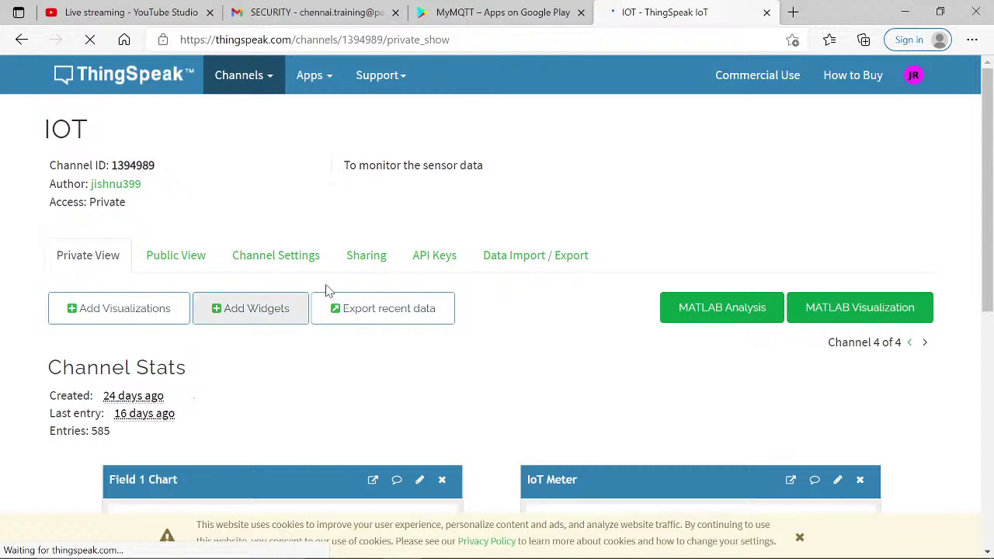
click(433, 255)
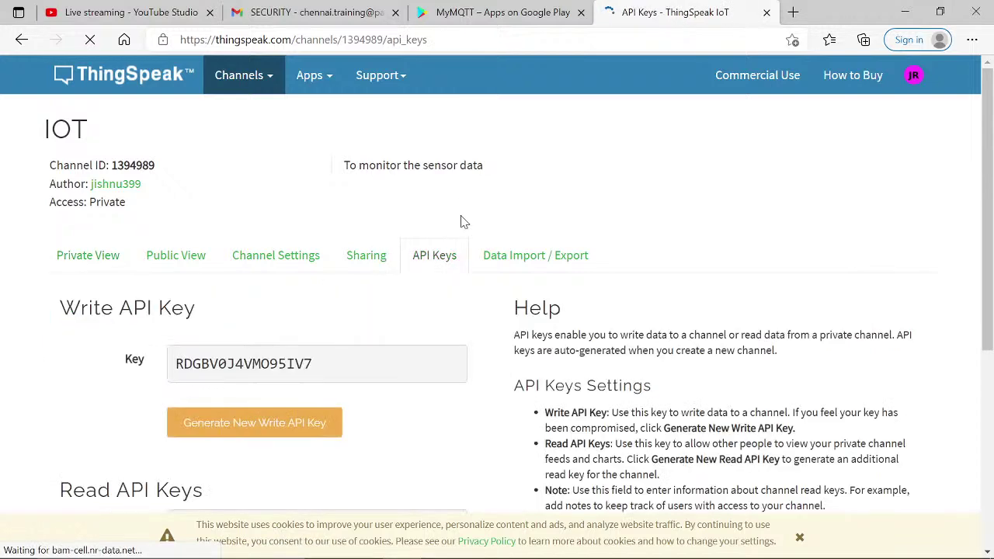
scroll(360, 222, down, 3)
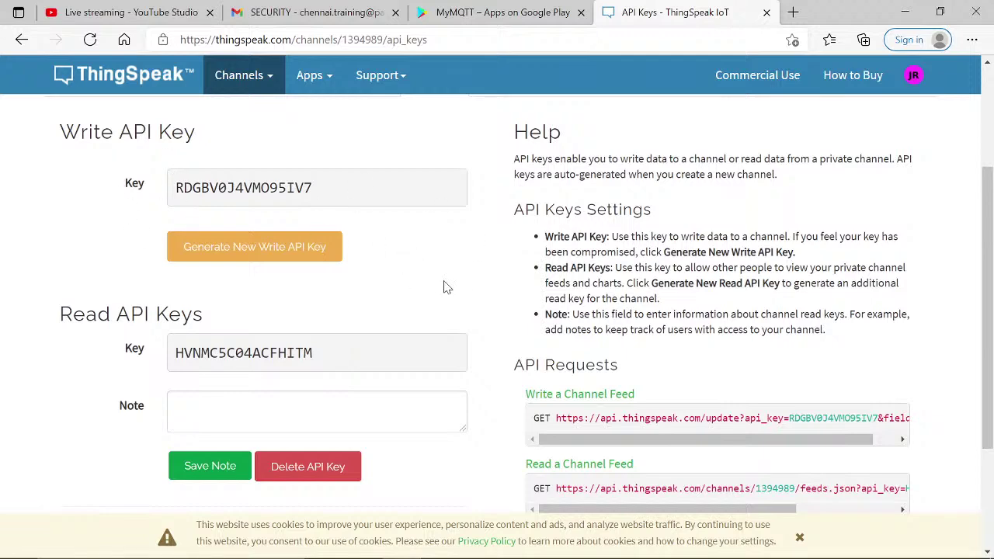
Look at the IOT channel's data import and export page, open its private view and examine the Field 1 chart and IoT Meter
scroll(447, 287, up, 2)
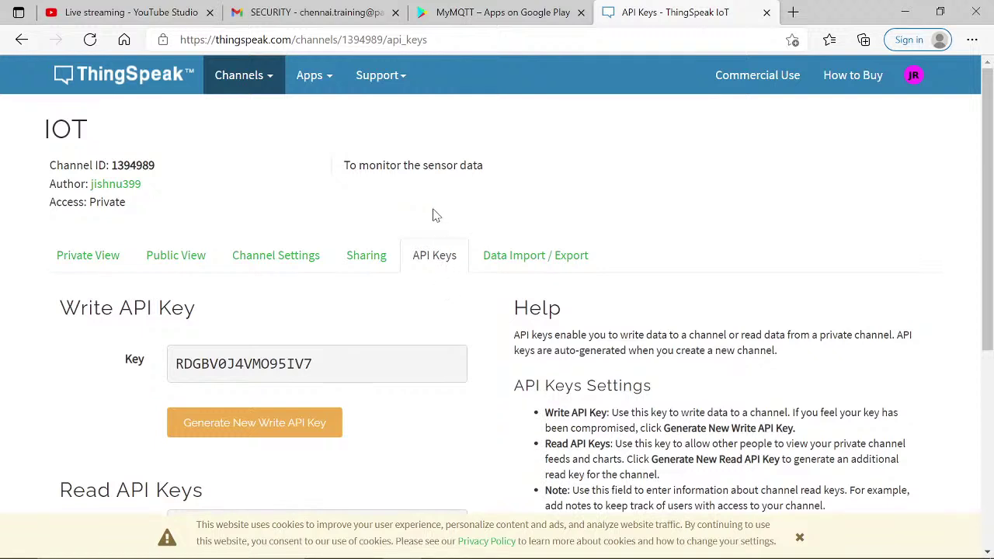
click(499, 264)
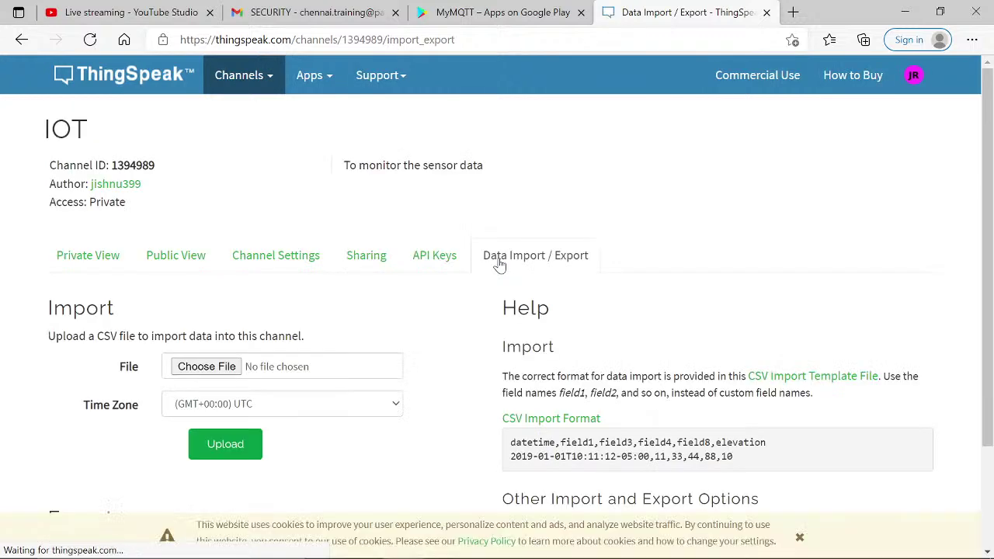
click(78, 257)
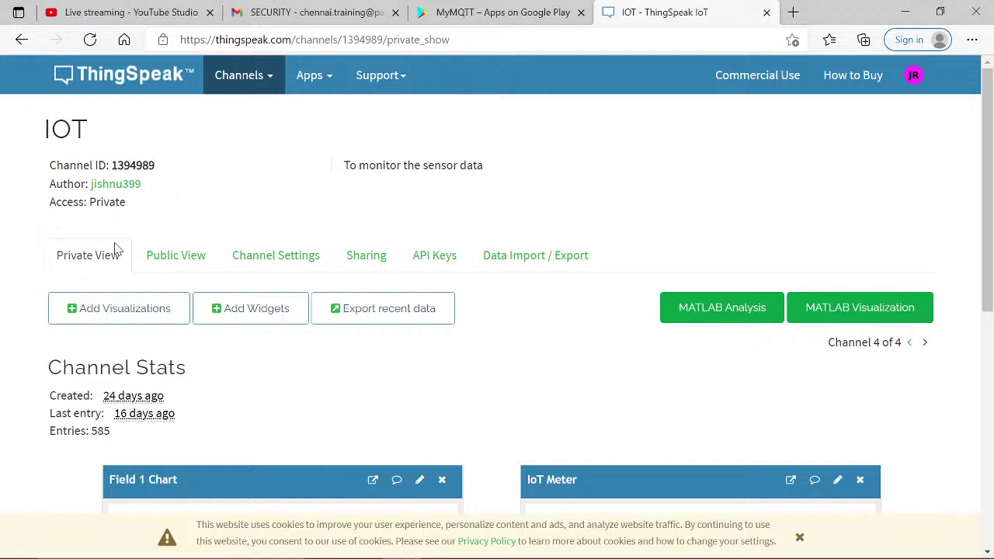
scroll(118, 354, down, 5)
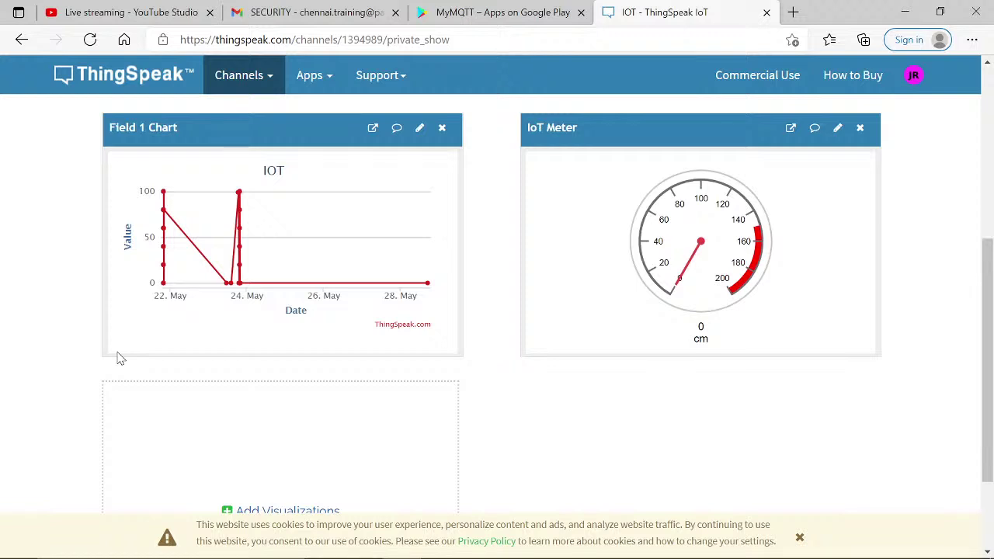
scroll(117, 358, up, 5)
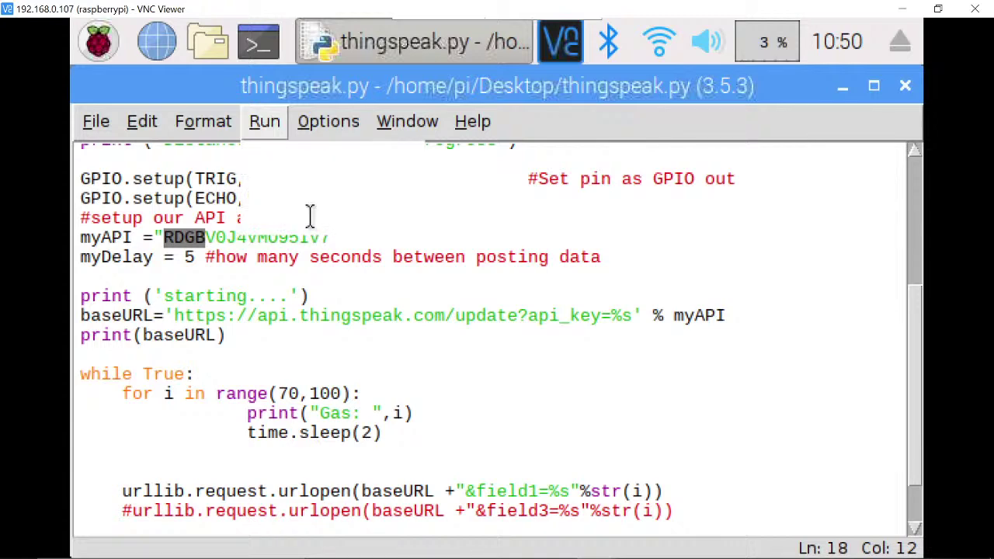
Run thingspeak.py in VNC Viewer, return to ThingSpeak in Microsoft Edge and reload the IOT channel's private view
key(F5)
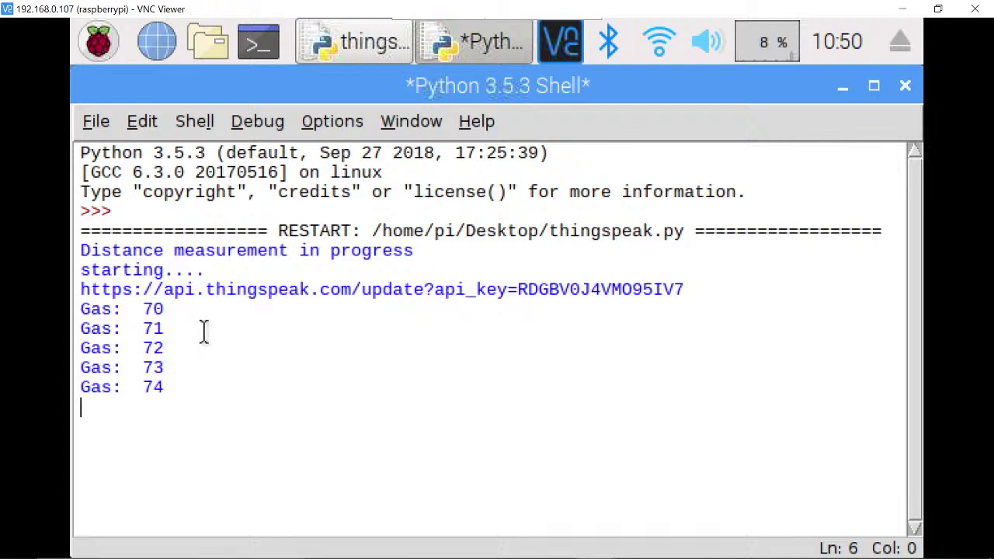
mouse_move(453, 553)
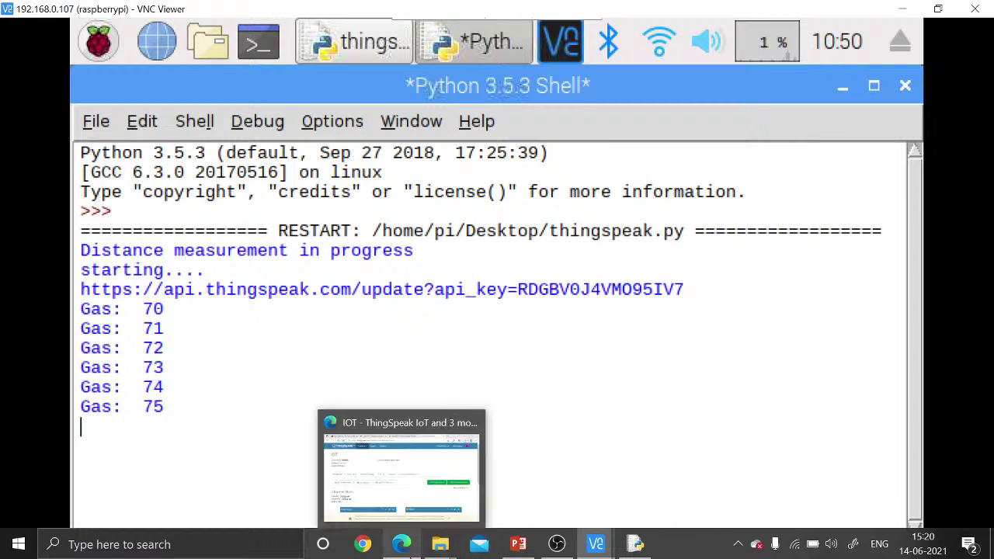
click(401, 543)
scroll(505, 355, down, 5)
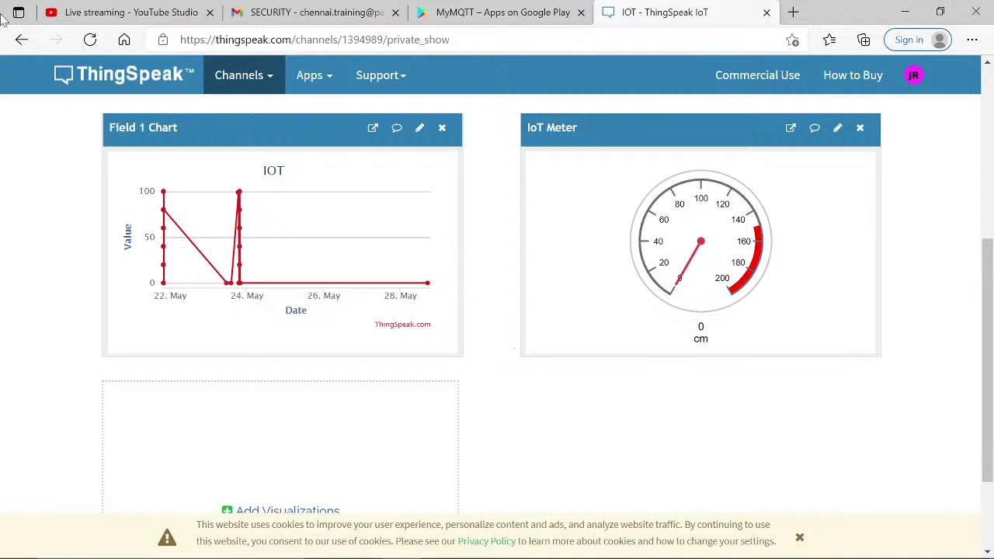
click(90, 43)
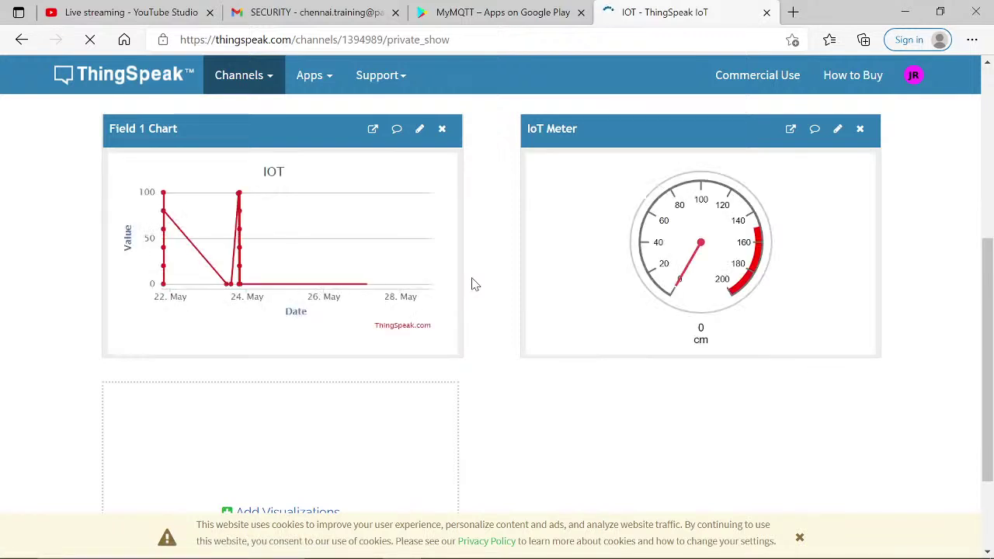
mouse_move(431, 289)
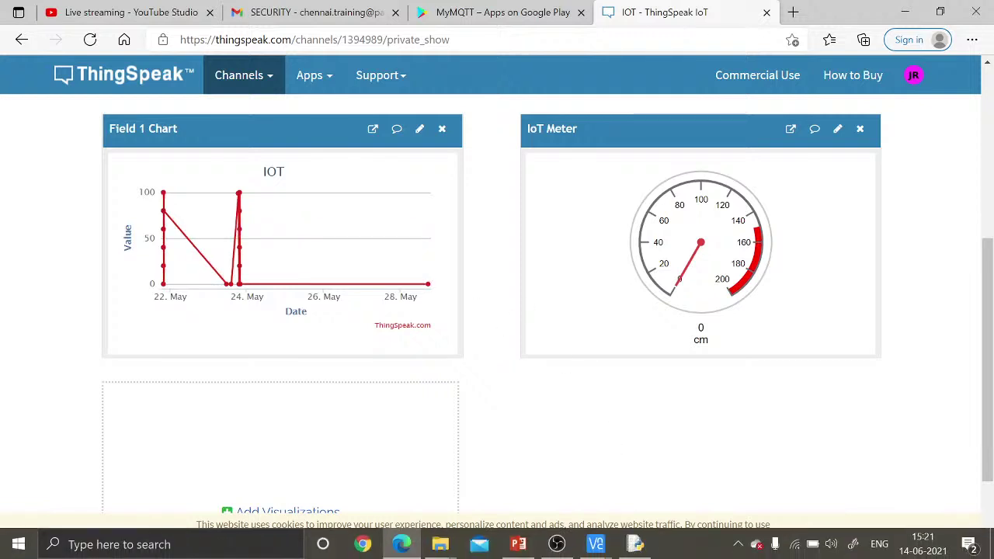
Switch to VNC Viewer, check the gas values in the Python shell, minimize it and review the thingspeak.py code
click(635, 545)
click(636, 544)
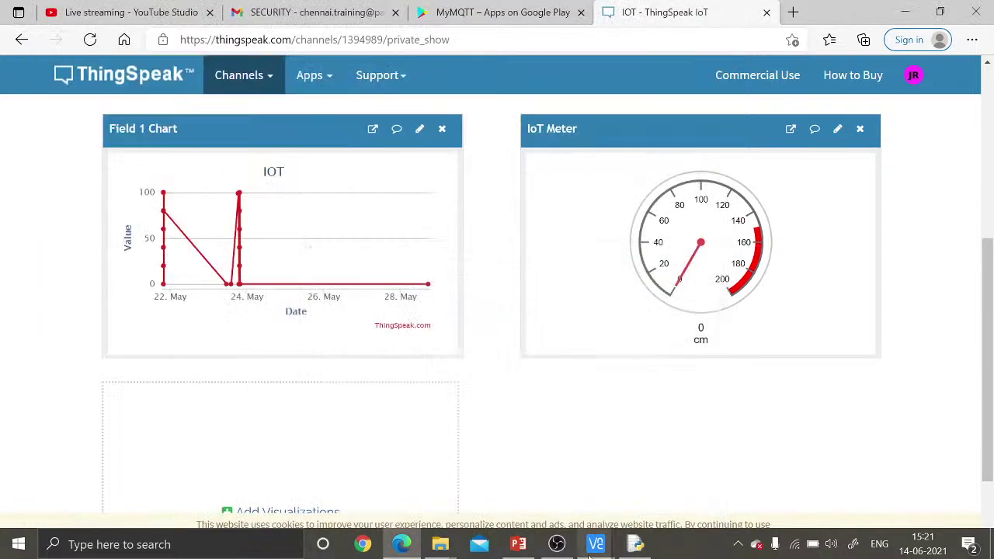
mouse_move(596, 544)
click(646, 497)
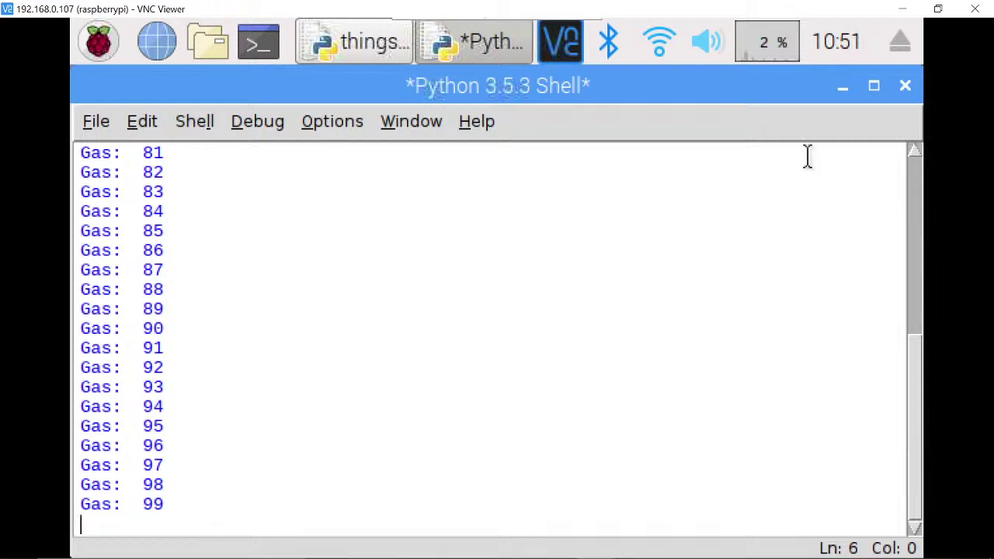
click(840, 87)
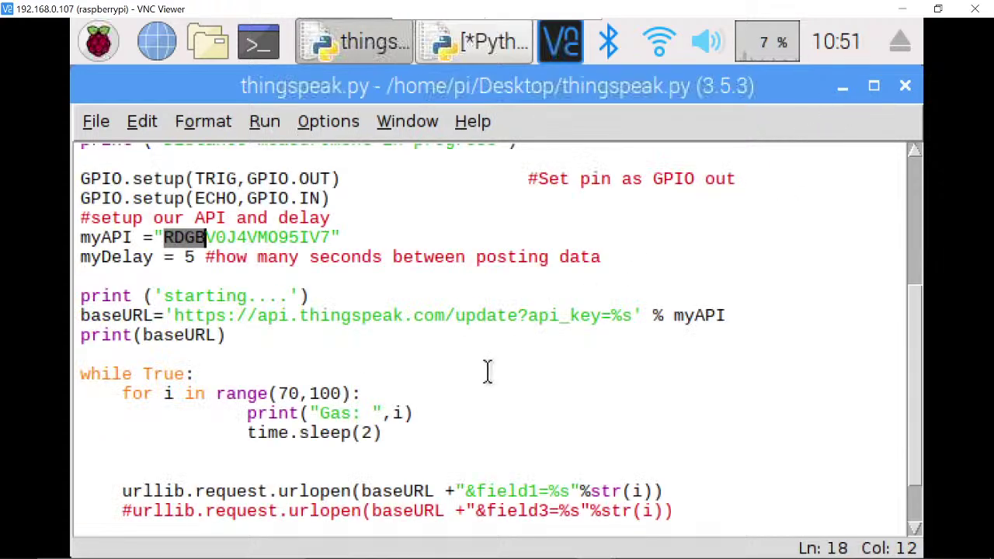
scroll(486, 371, down, 2)
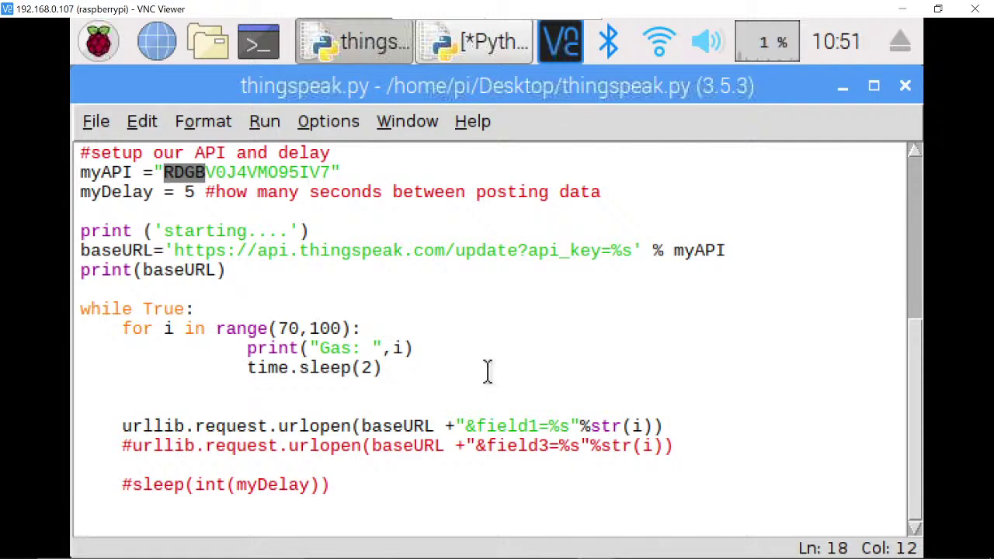
scroll(488, 371, up, 1)
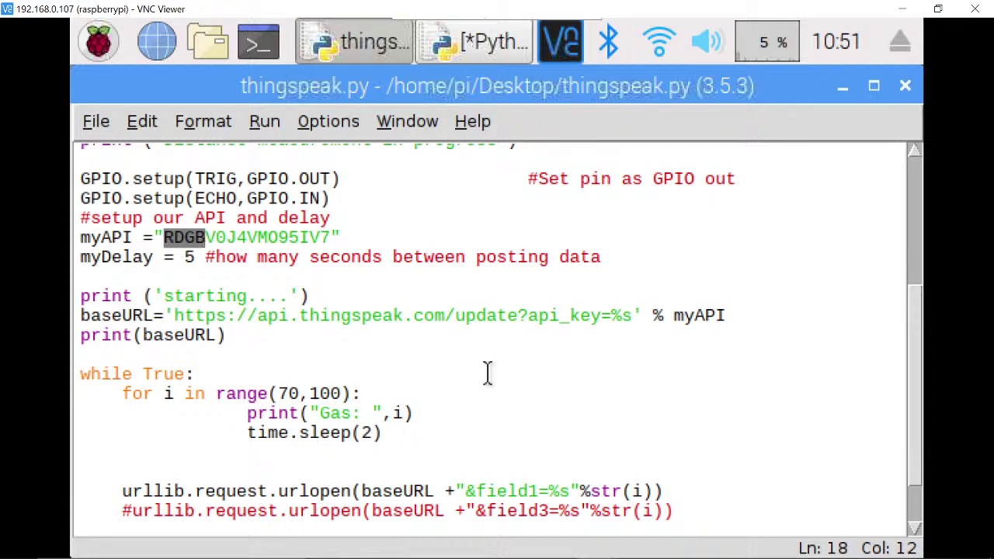
scroll(488, 371, up, 2)
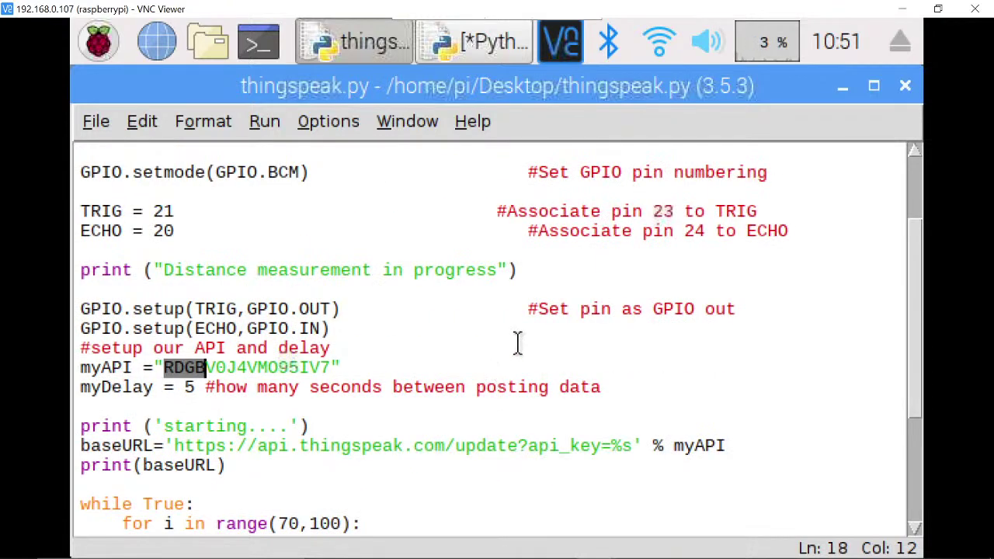
Return to ThingSpeak in Microsoft Edge and examine the IOT channel's statistics, Field 1 chart and IoT Meter
click(901, 8)
scroll(520, 288, up, 2)
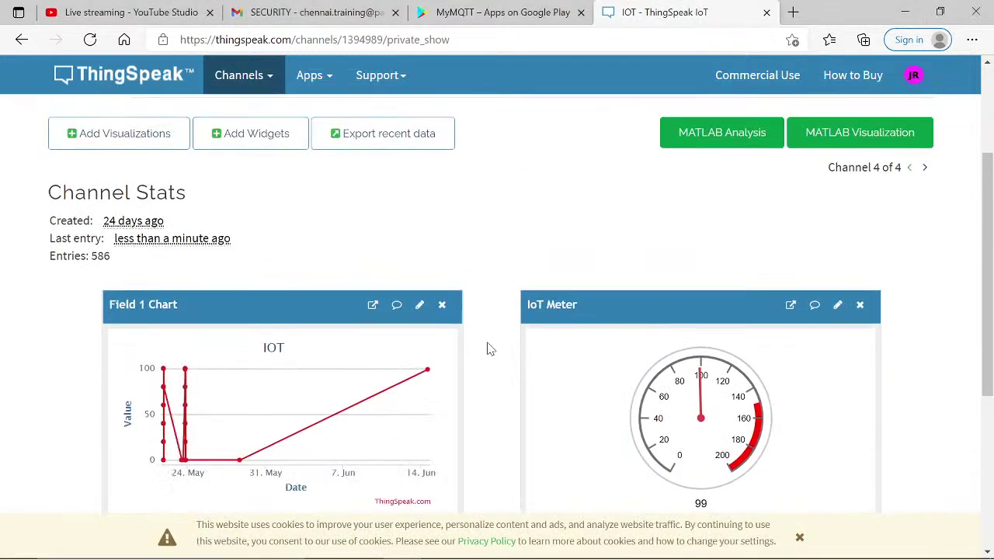
mouse_move(313, 455)
mouse_move(131, 454)
scroll(93, 409, up, 2)
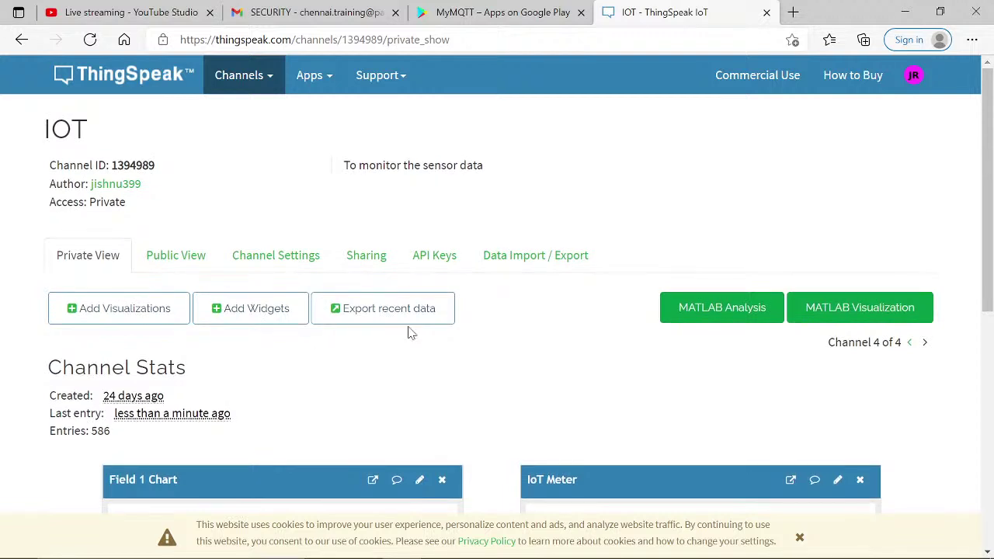
Open the IOT channel's data import and export page at the CSV export options
click(512, 277)
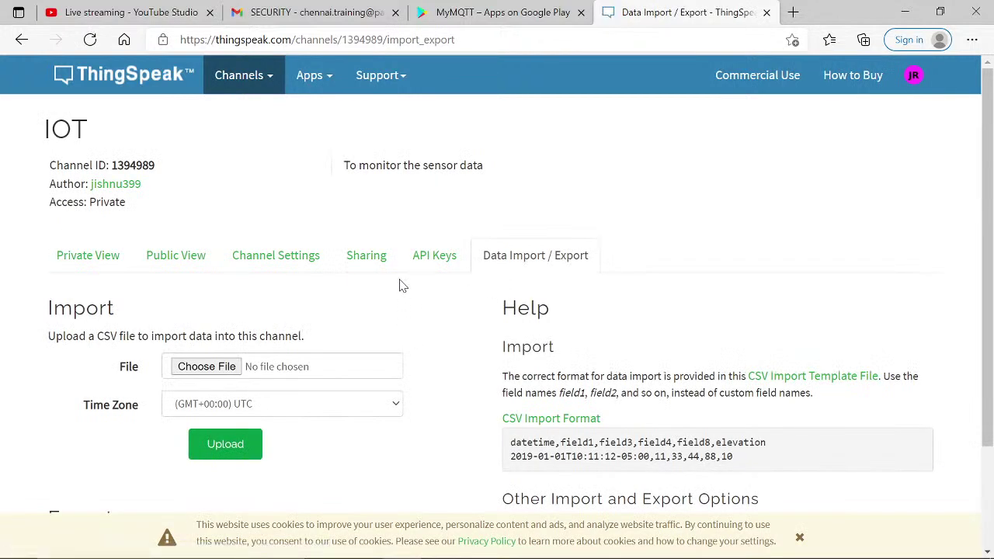
scroll(399, 286, down, 2)
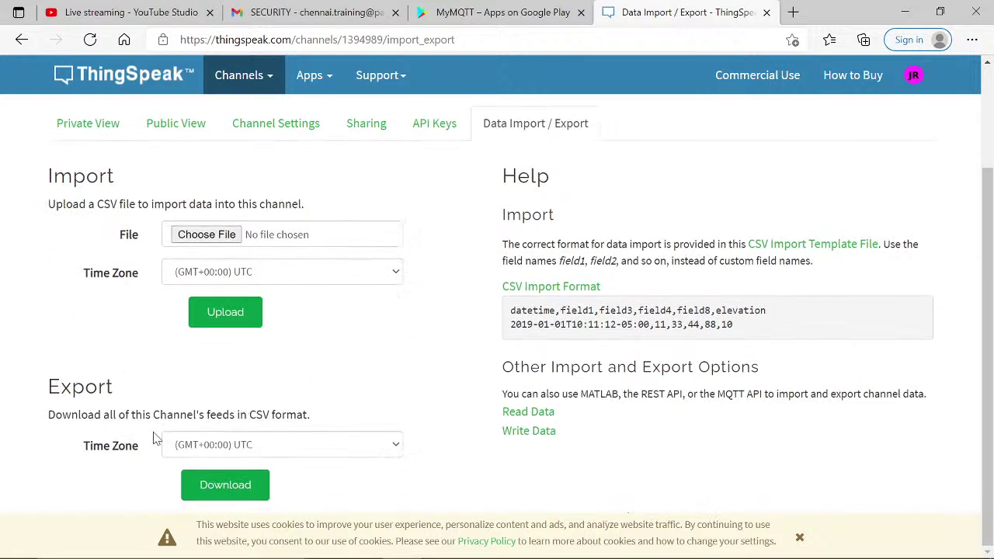
click(284, 449)
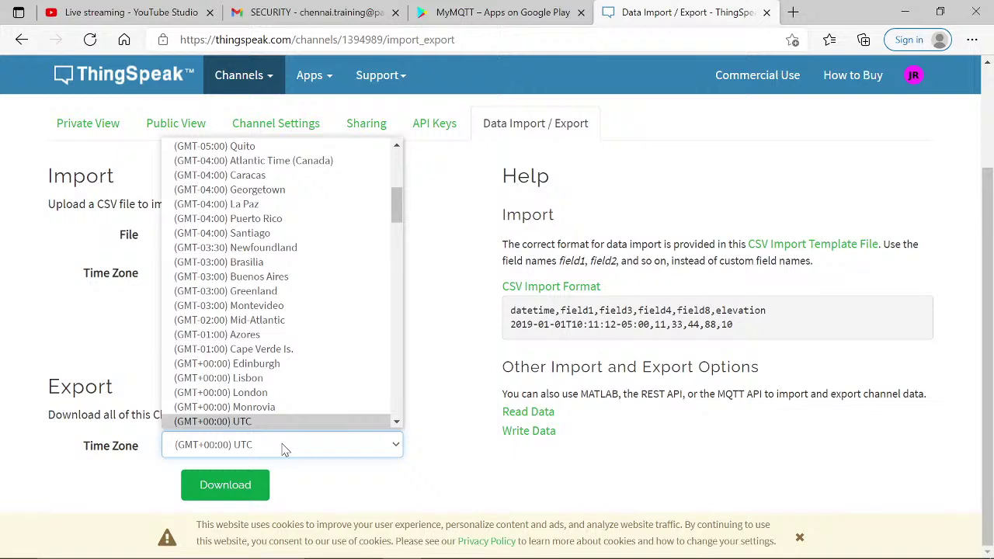
scroll(275, 407, down, 4)
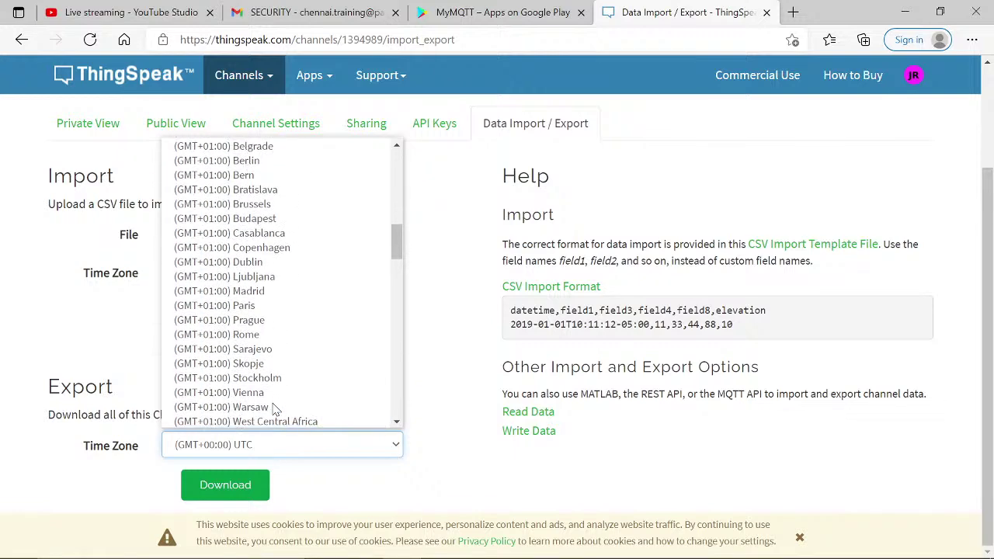
scroll(275, 407, down, 10)
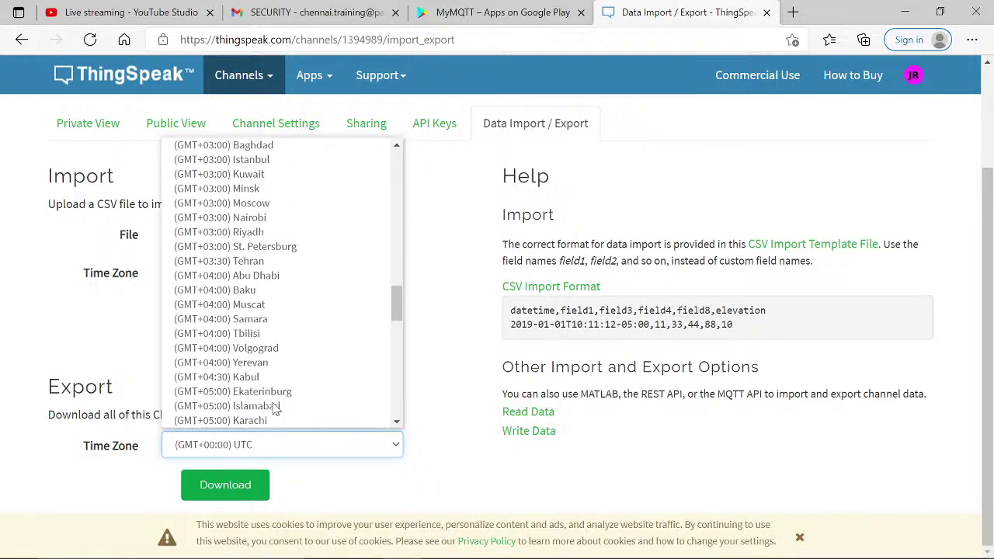
scroll(275, 407, down, 3)
click(377, 513)
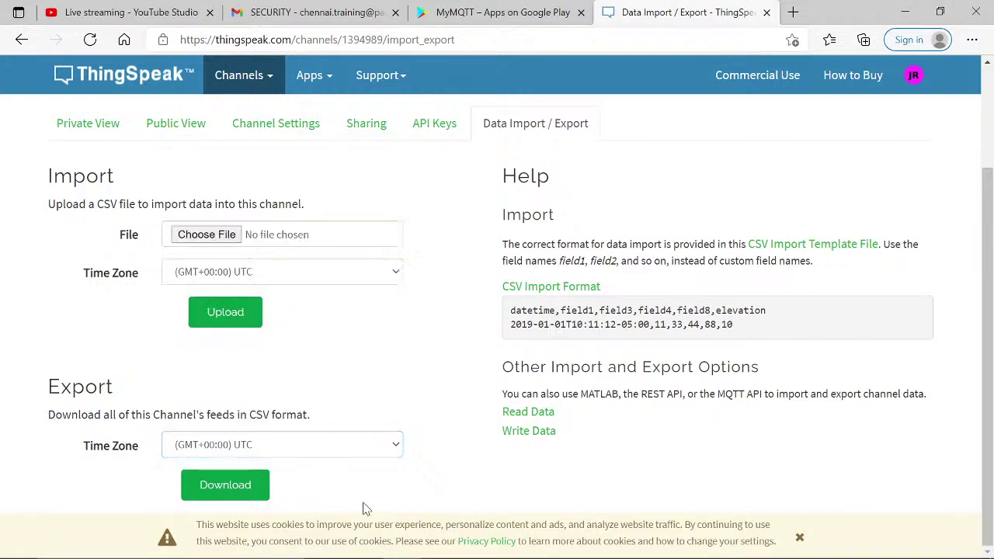
click(365, 508)
Download the channel's feeds as CSV, open feeds.csv in Excel and dismiss the Office activation wizard
click(237, 484)
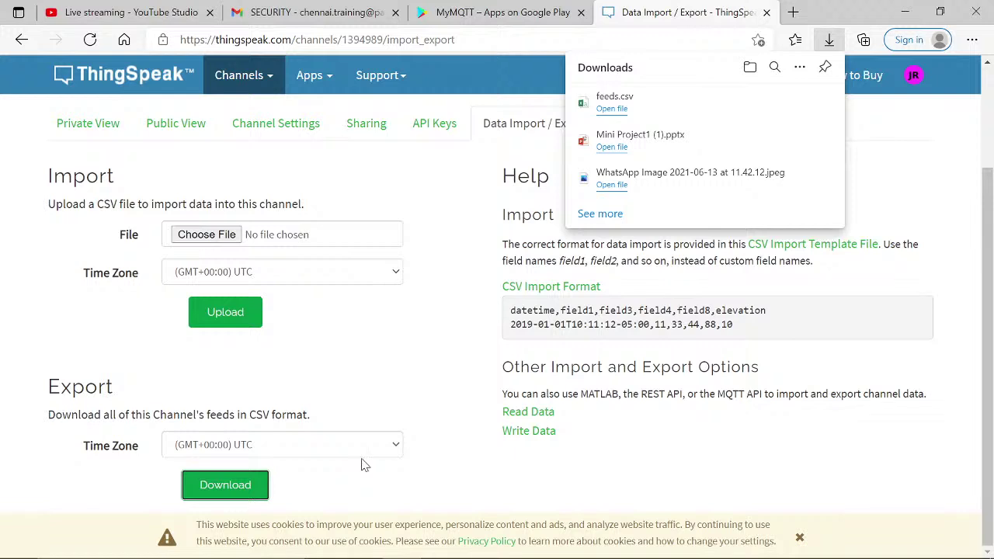
click(649, 109)
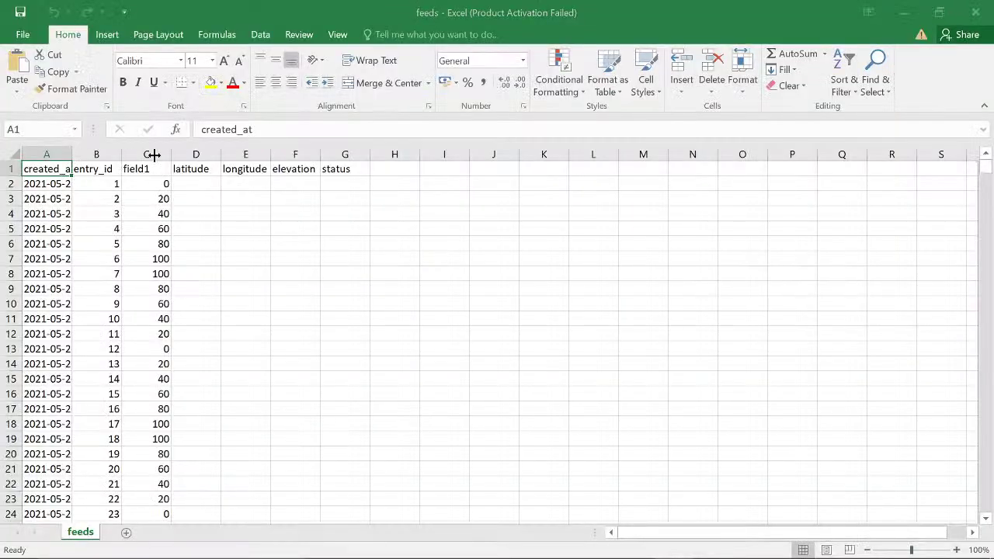
click(651, 443)
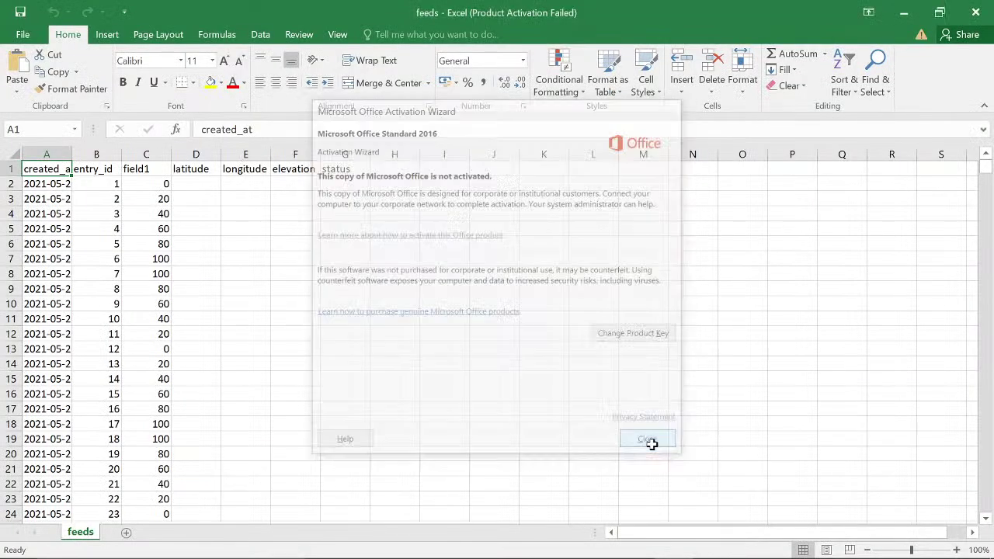
Widen the created_at, entry_id and field1 columns of the feeds sheet so their full contents fit
drag(72, 154, 167, 156)
drag(267, 155, 405, 153)
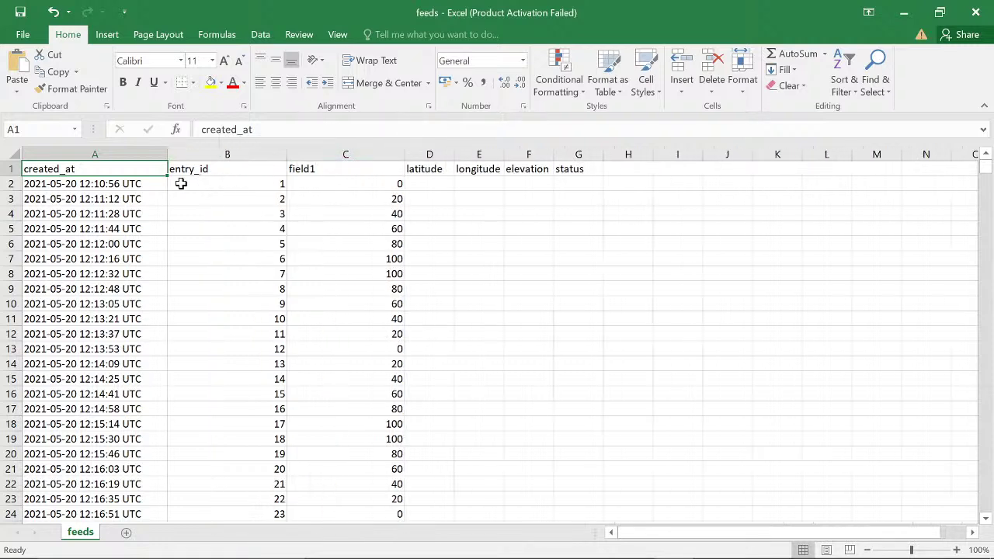
Examine the timestamps, entry numbers and field1 values recorded in the feeds sheet
scroll(146, 262, down, 9)
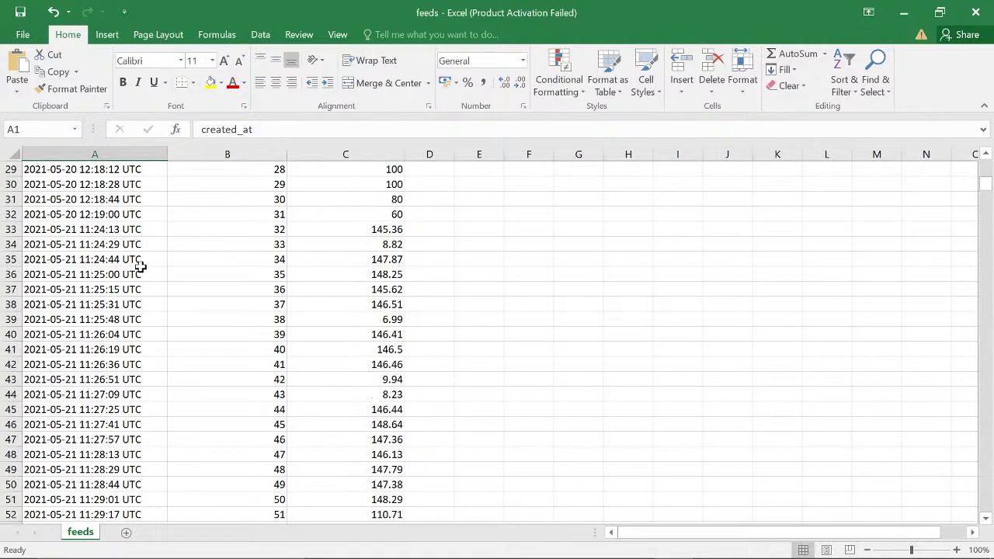
scroll(269, 264, up, 9)
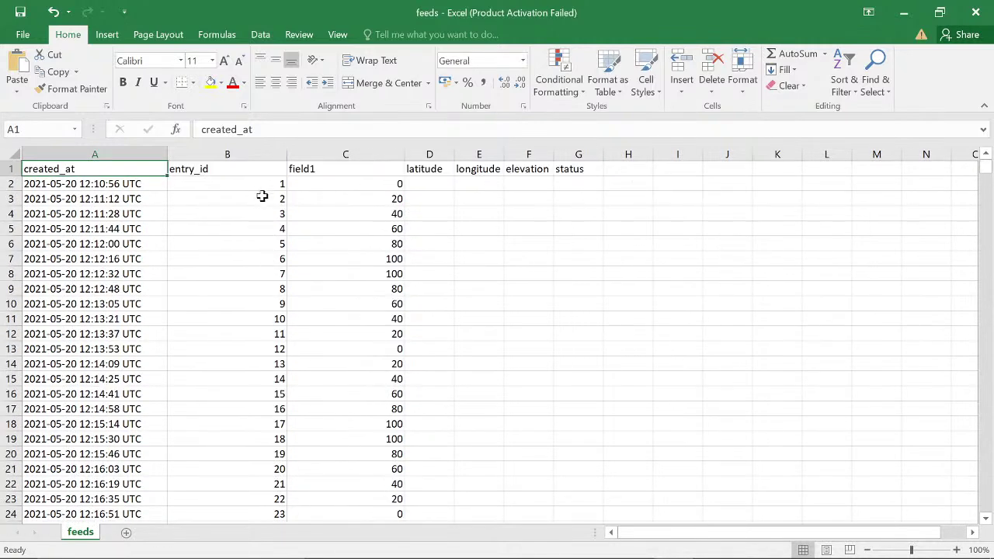
click(273, 187)
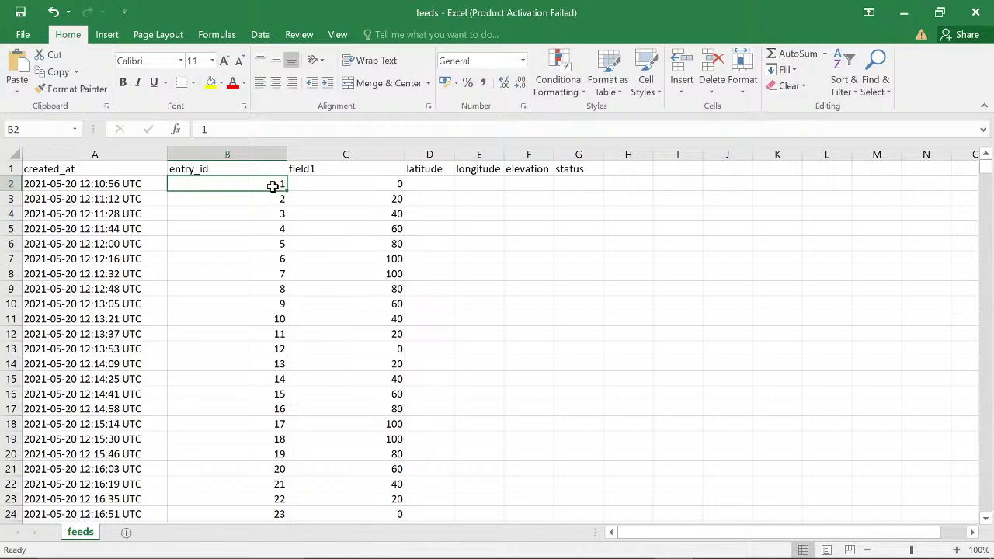
drag(273, 186, 240, 505)
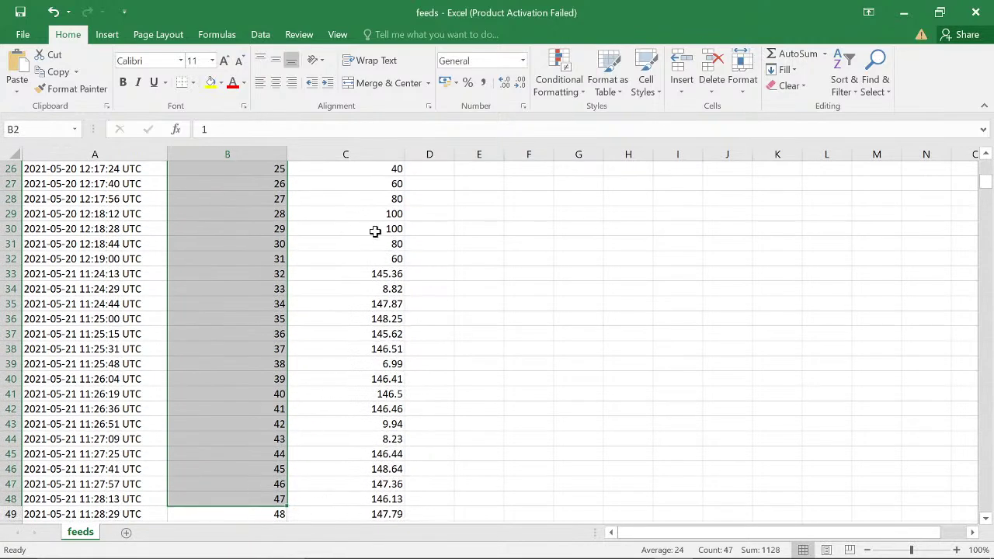
click(375, 231)
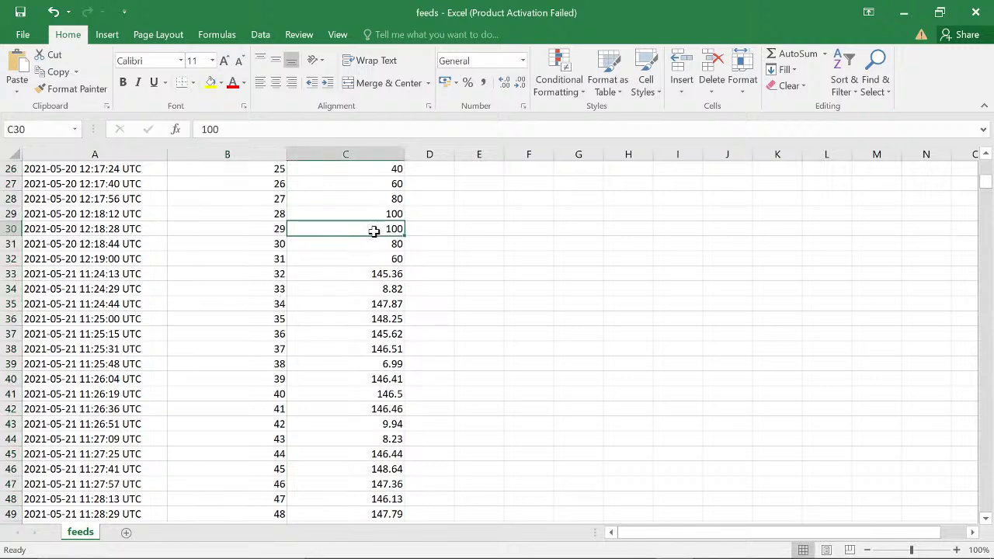
click(393, 393)
click(374, 256)
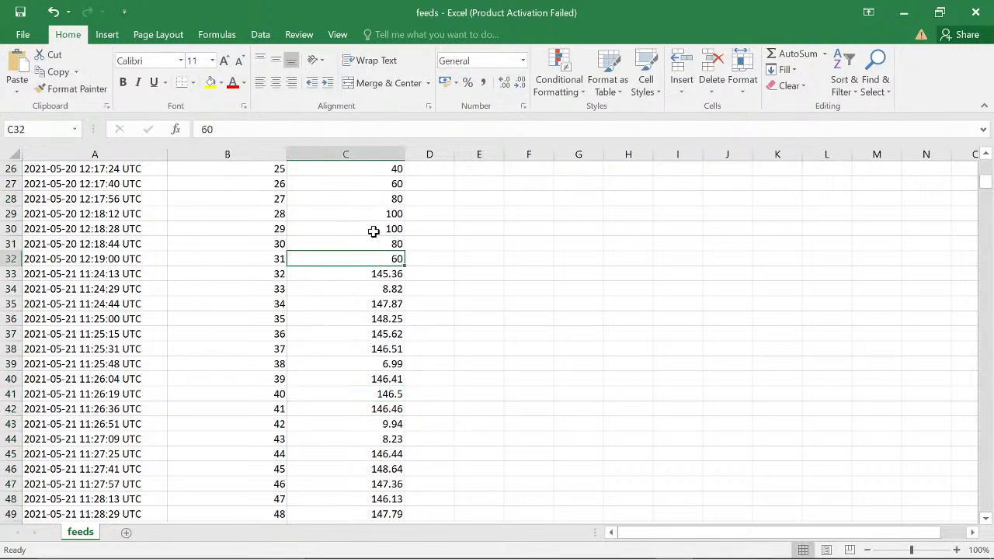
scroll(396, 289, up, 8)
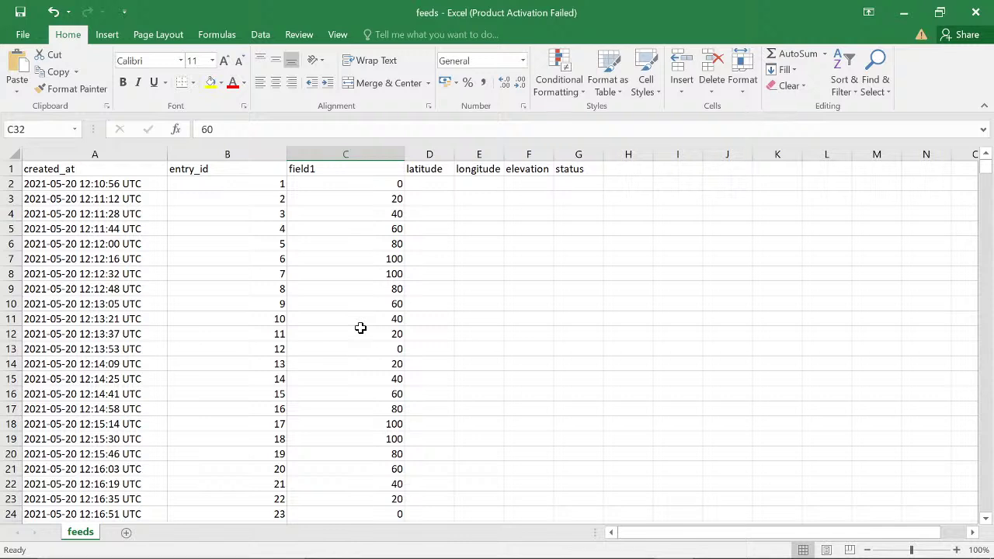
Switch to the Raspberry Pi session in VNC Viewer, close the Python shell and kill the running thingspeak.py program
mouse_move(621, 530)
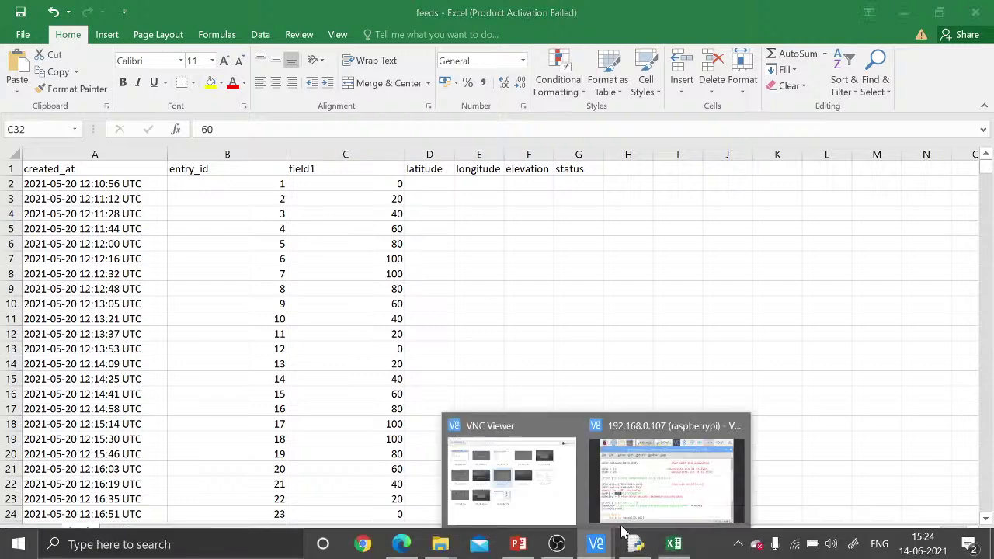
click(644, 503)
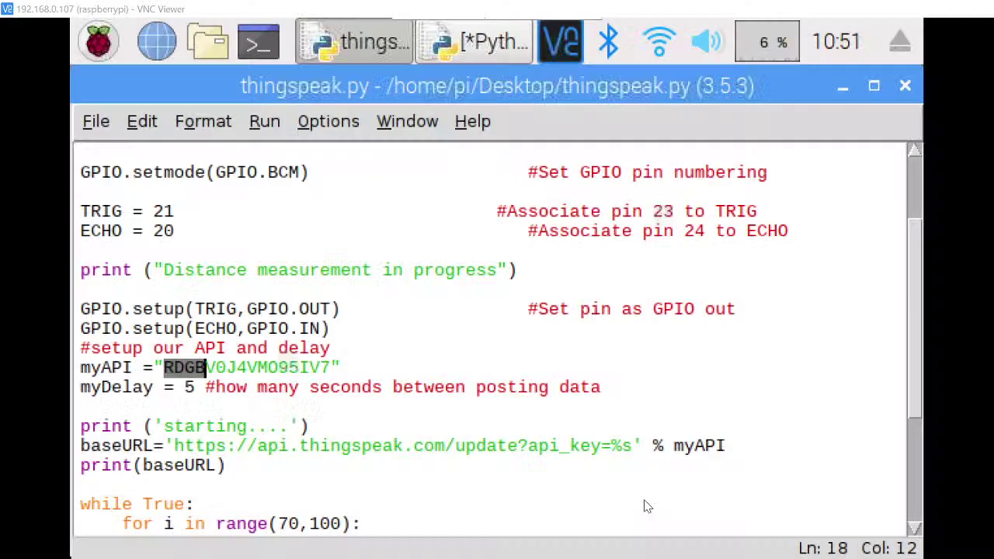
click(466, 47)
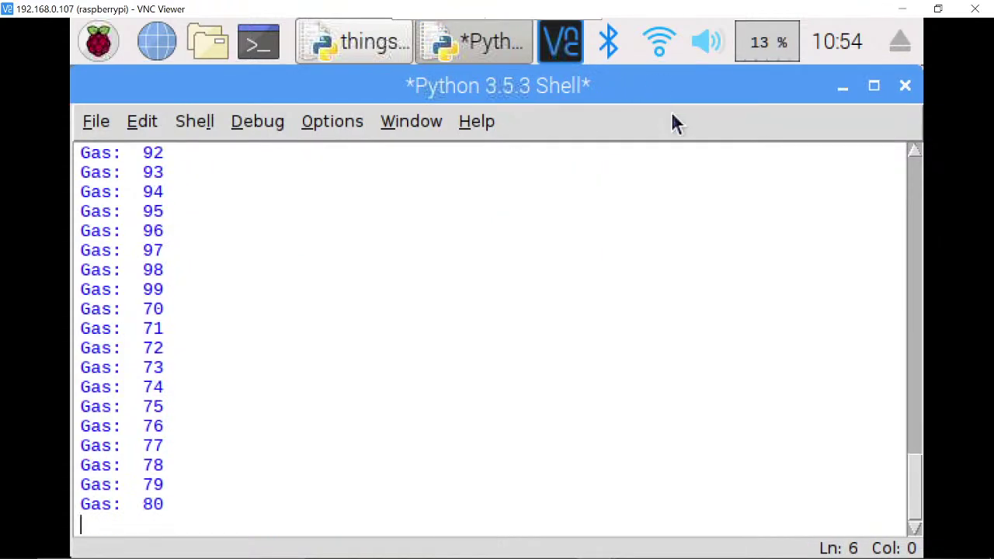
click(904, 87)
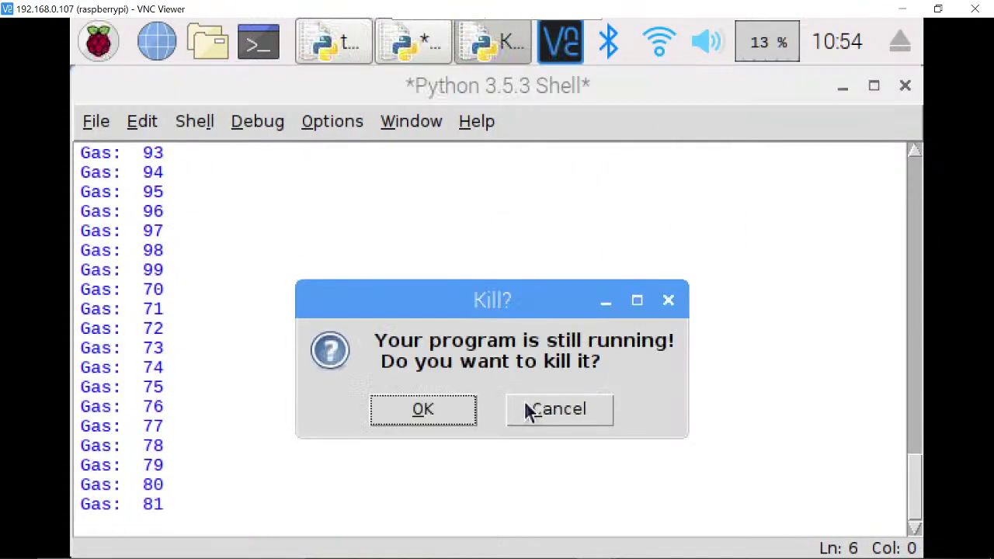
click(462, 402)
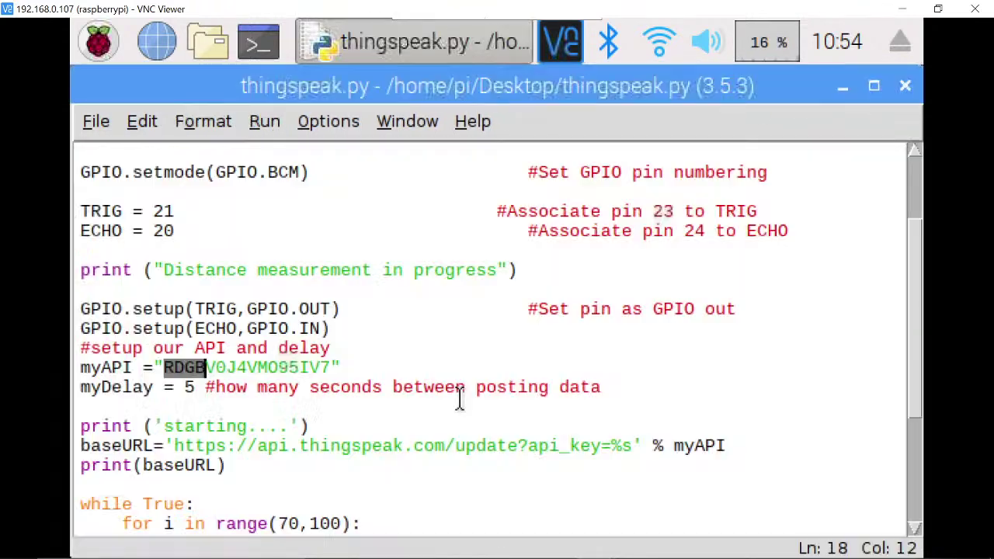
click(463, 352)
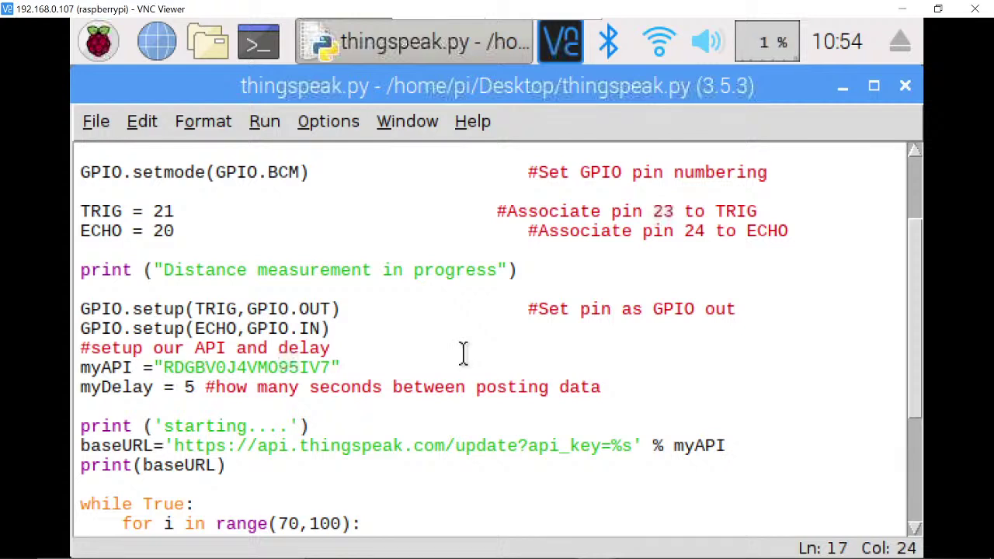